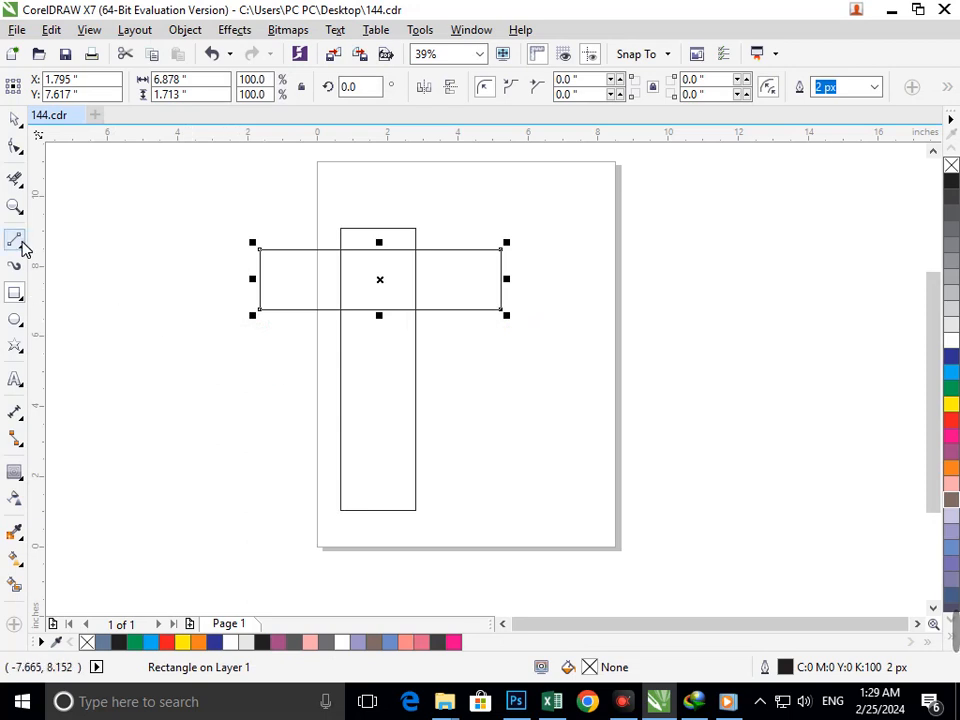
Draw a line from the crossbar's lower-left corner to the stem's left edge and bend it into a concave corner curve
click(15, 240)
drag(260, 310, 354, 411)
click(15, 146)
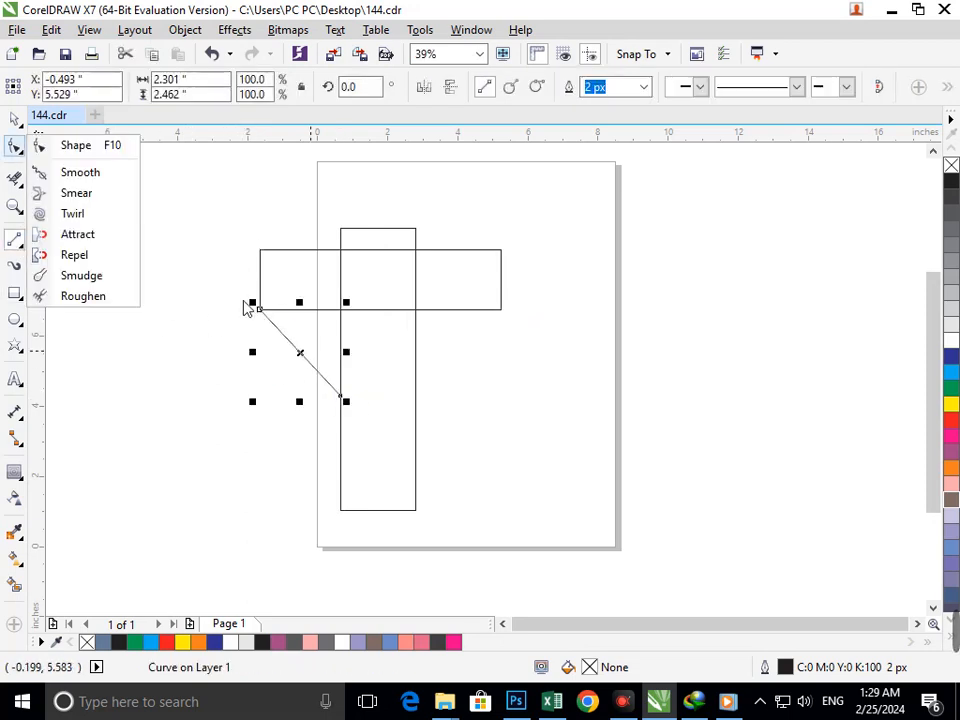
click(40, 146)
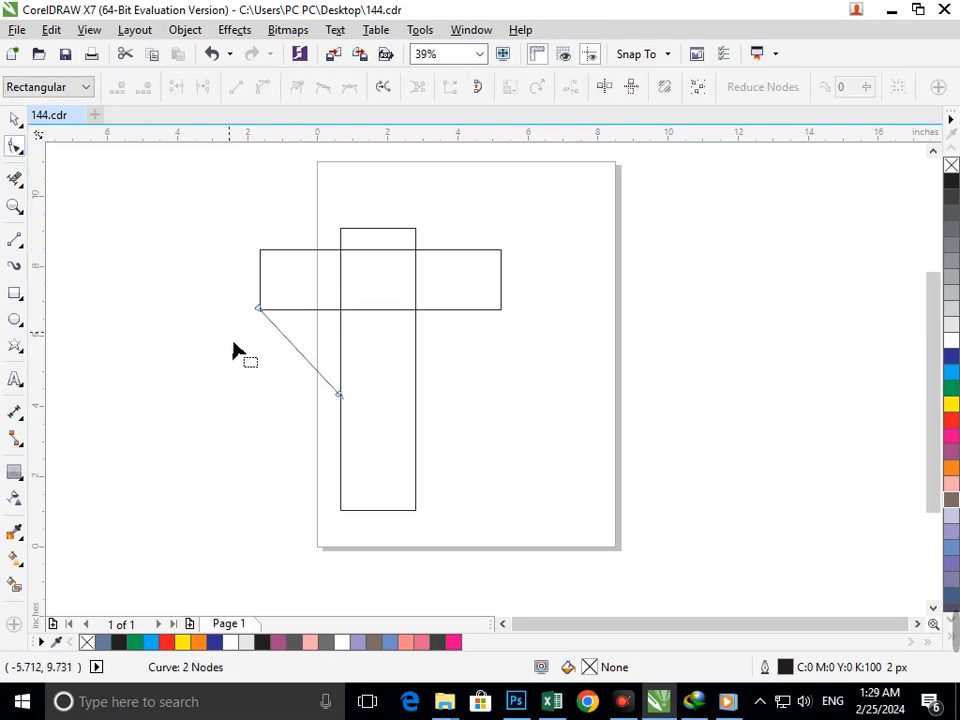
click(302, 358)
click(265, 88)
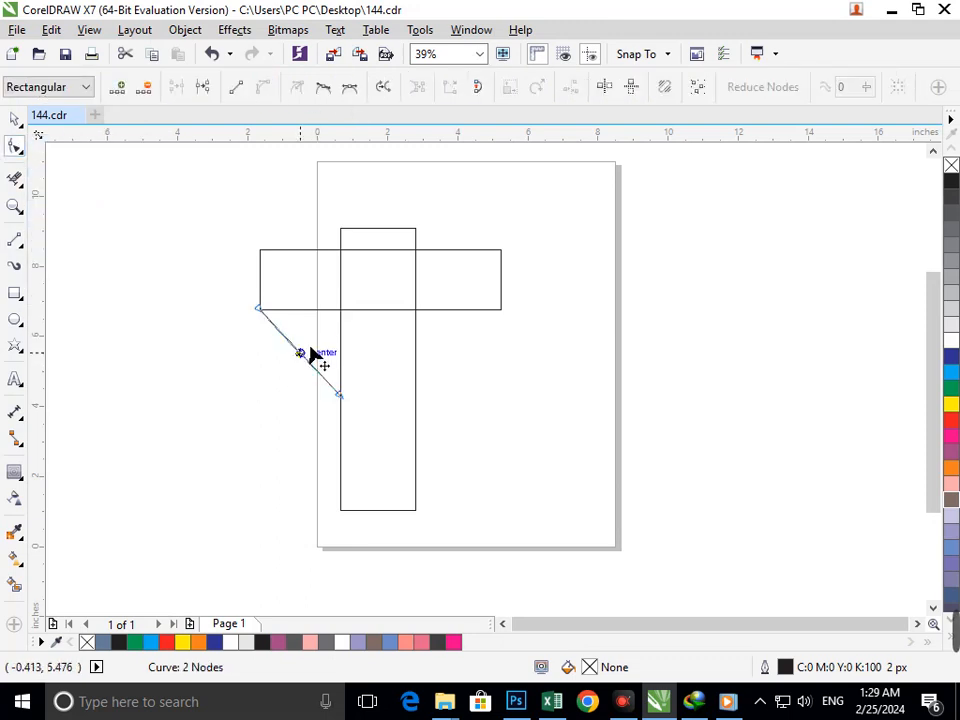
drag(310, 358, 325, 327)
click(15, 120)
click(320, 337)
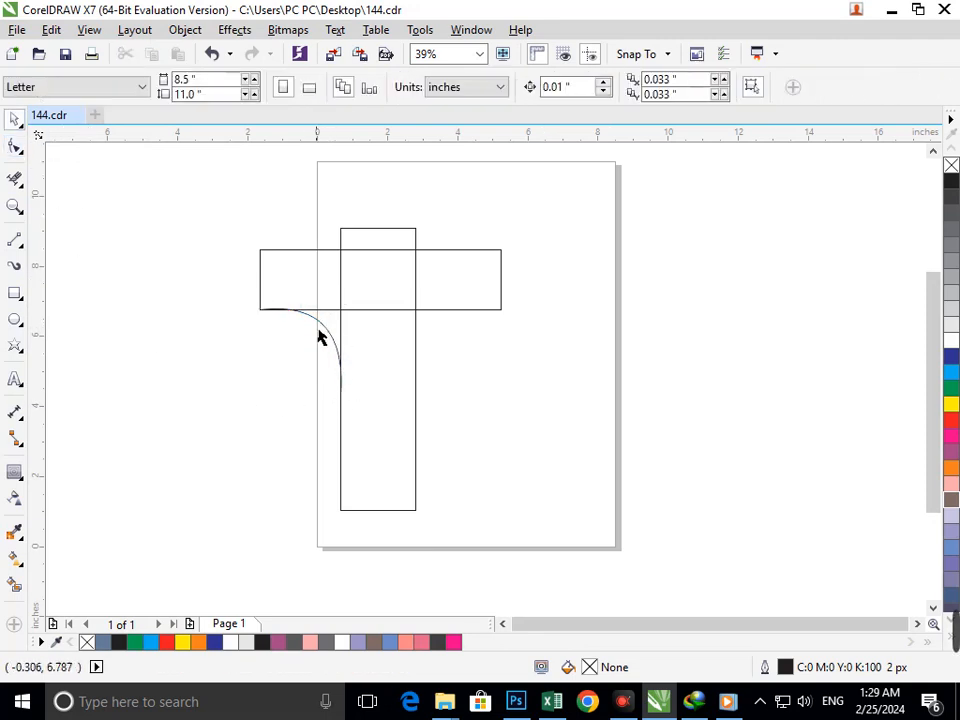
Duplicate and mirror the corner curve, placing a copy between the crossbar's underside and the stem's right edge
click(328, 338)
drag(253, 349, 429, 382)
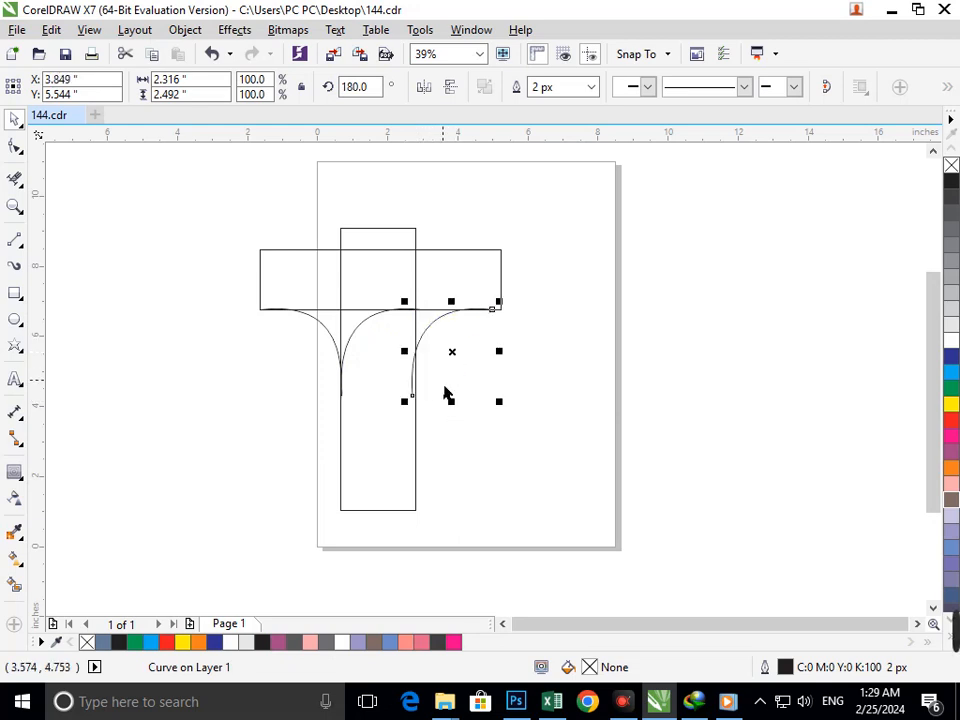
key(Right)
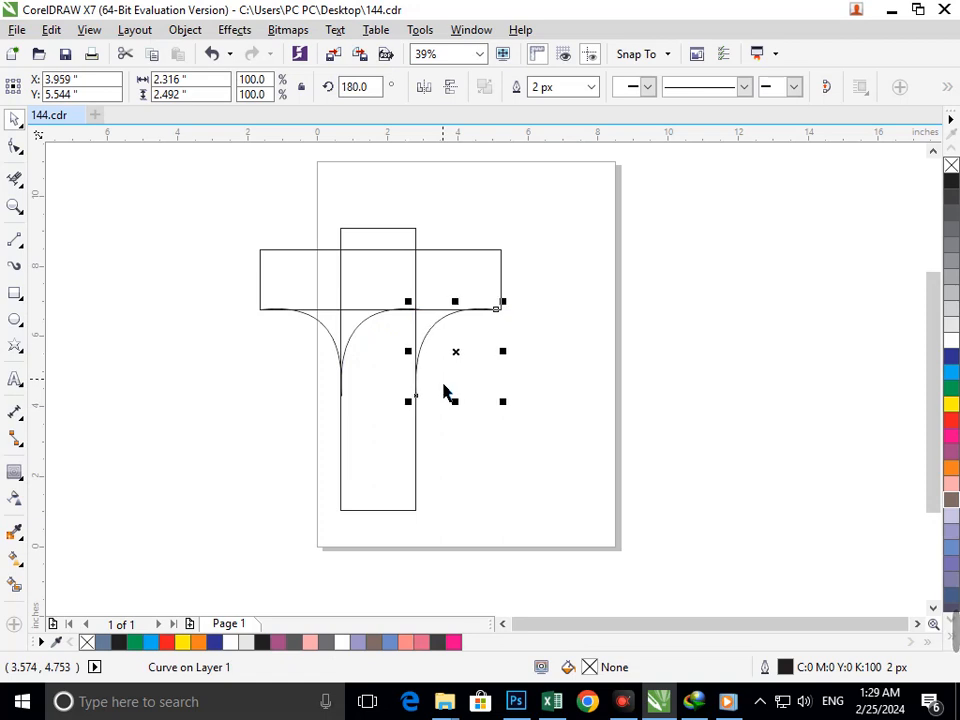
click(469, 388)
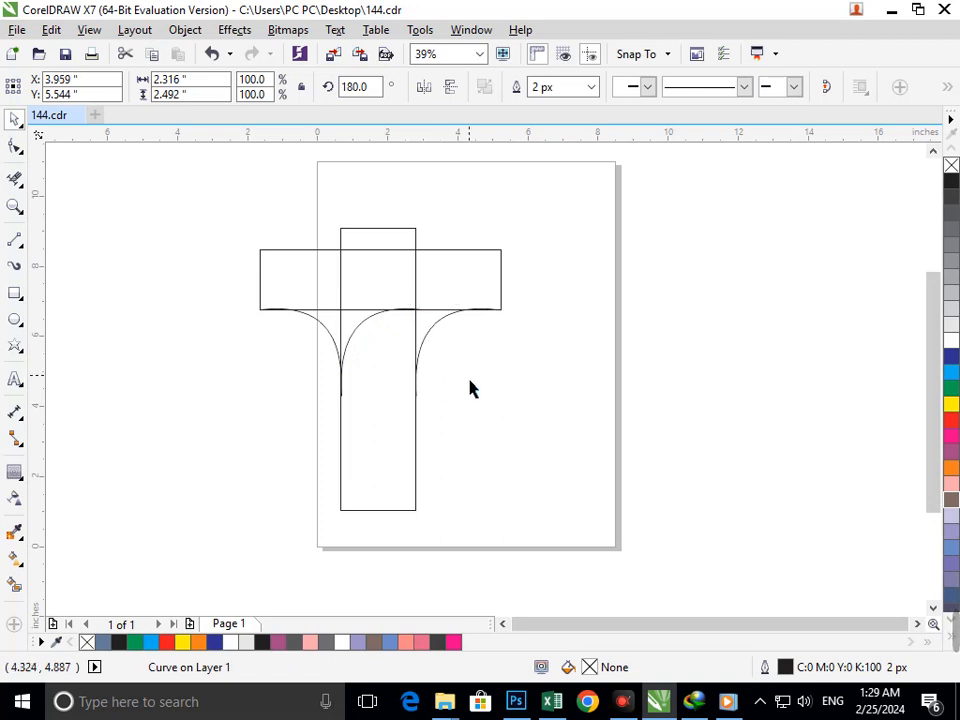
Delete the overlapping segments and the spare curve inside the crossbar and stem with Virtual Segment Delete, undoing removal of the stem outline
click(15, 178)
mouse_move(377, 336)
mouse_down()
mouse_move(330, 294)
mouse_move(403, 294)
mouse_move(356, 285)
mouse_up()
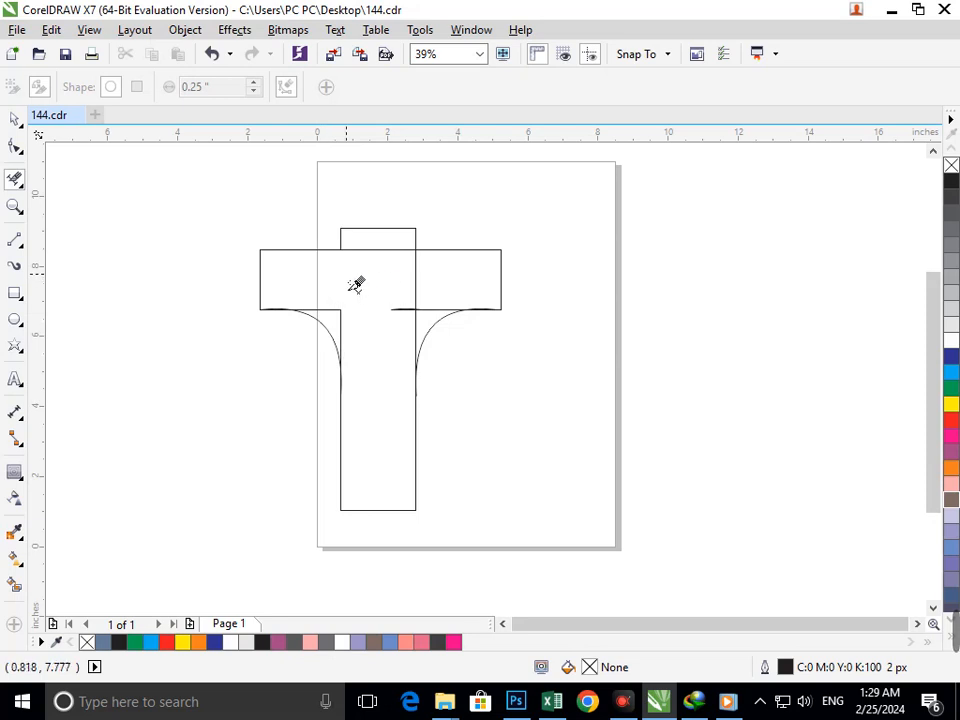
drag(420, 291, 399, 347)
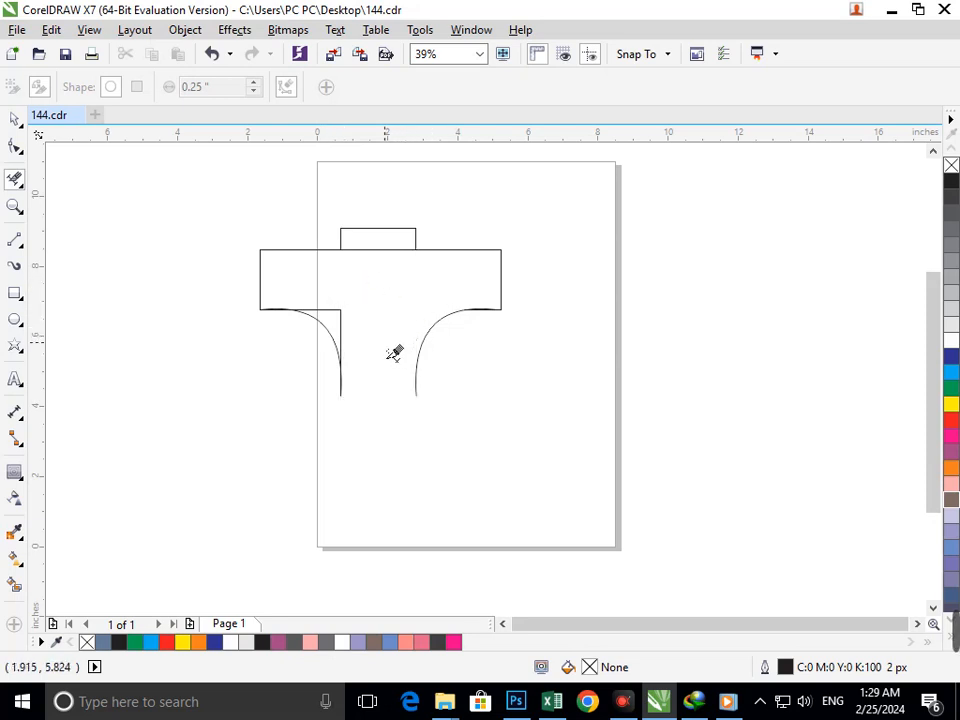
key(ctrl+z)
click(417, 335)
key(ctrl+z)
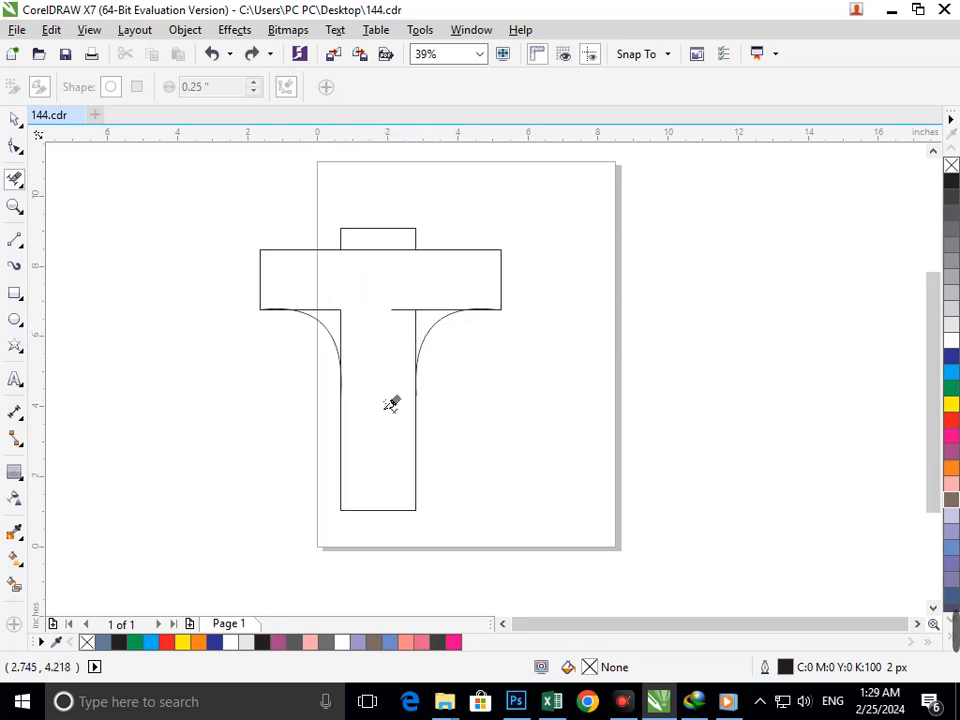
Try to widen the stem evenly on both sides and trim the overhanging end of the right corner curve
click(15, 146)
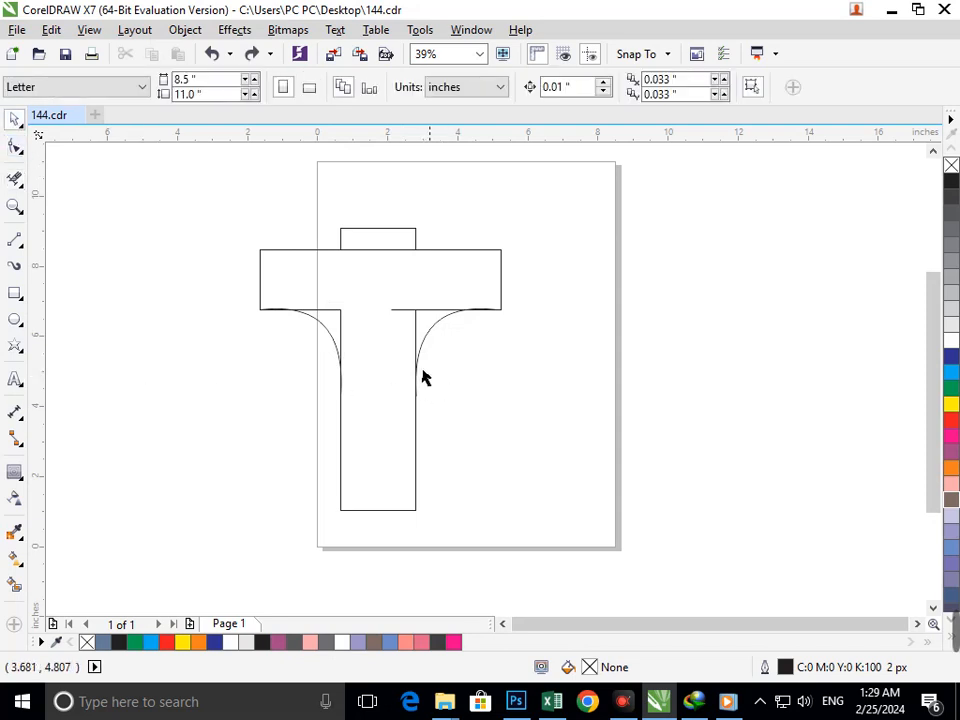
scroll(430, 370, up, 4)
key(F3)
click(407, 509)
drag(437, 386, 450, 438)
click(493, 454)
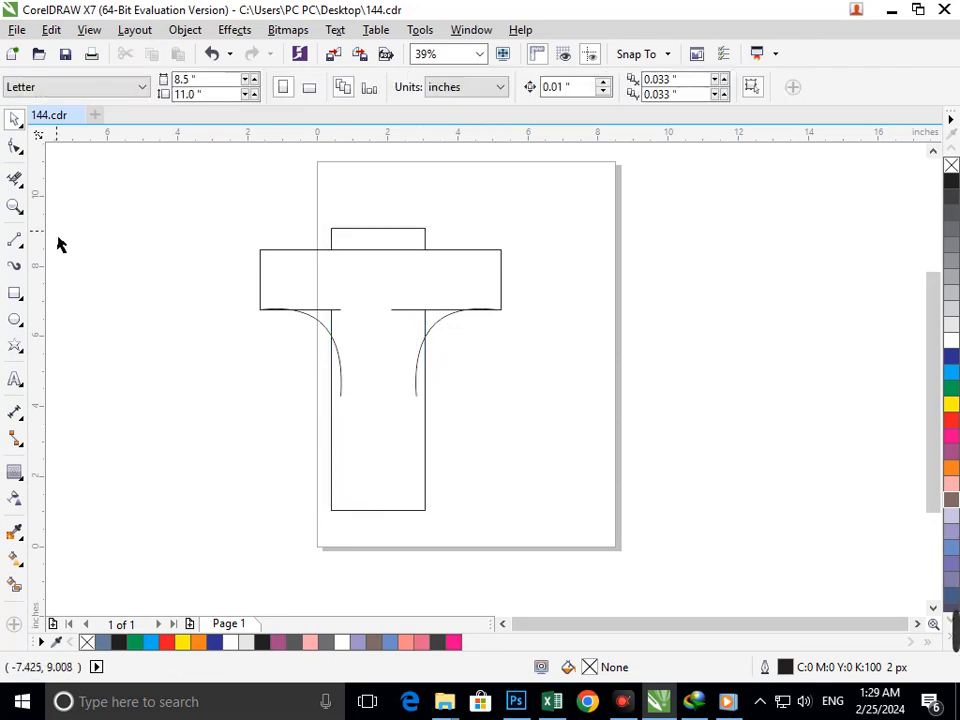
click(15, 179)
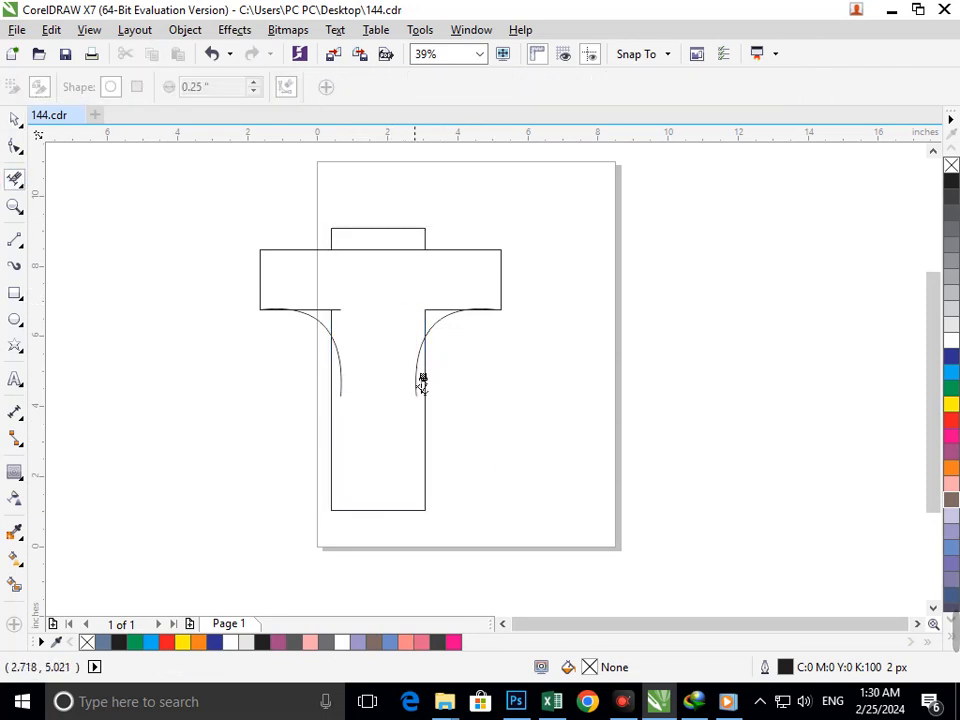
drag(422, 383, 400, 375)
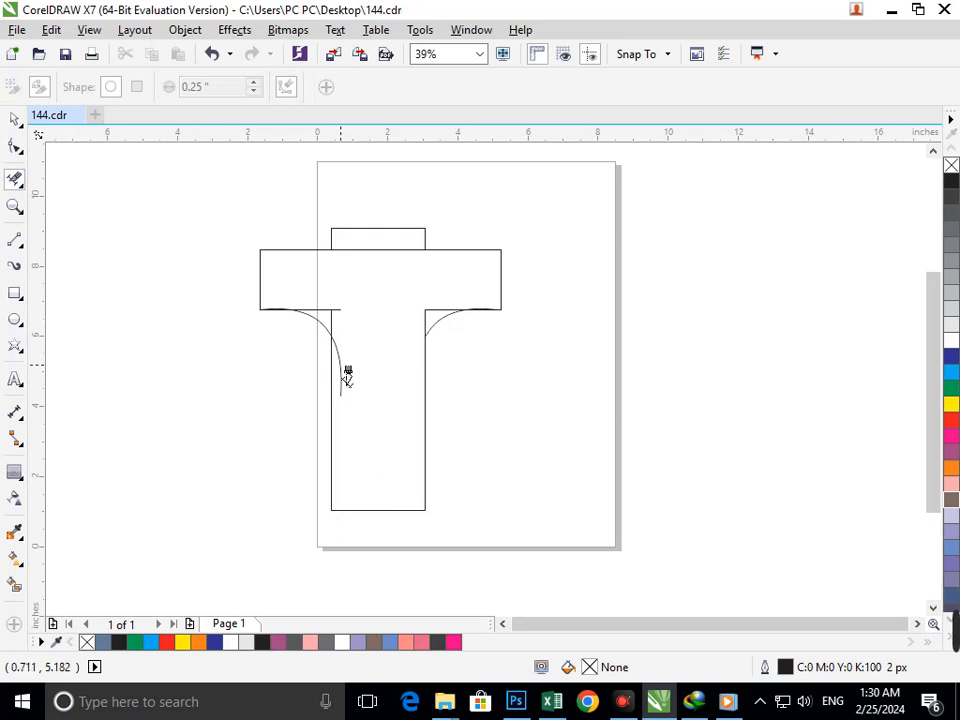
key(ctrl+z)
key(ctrl+z)
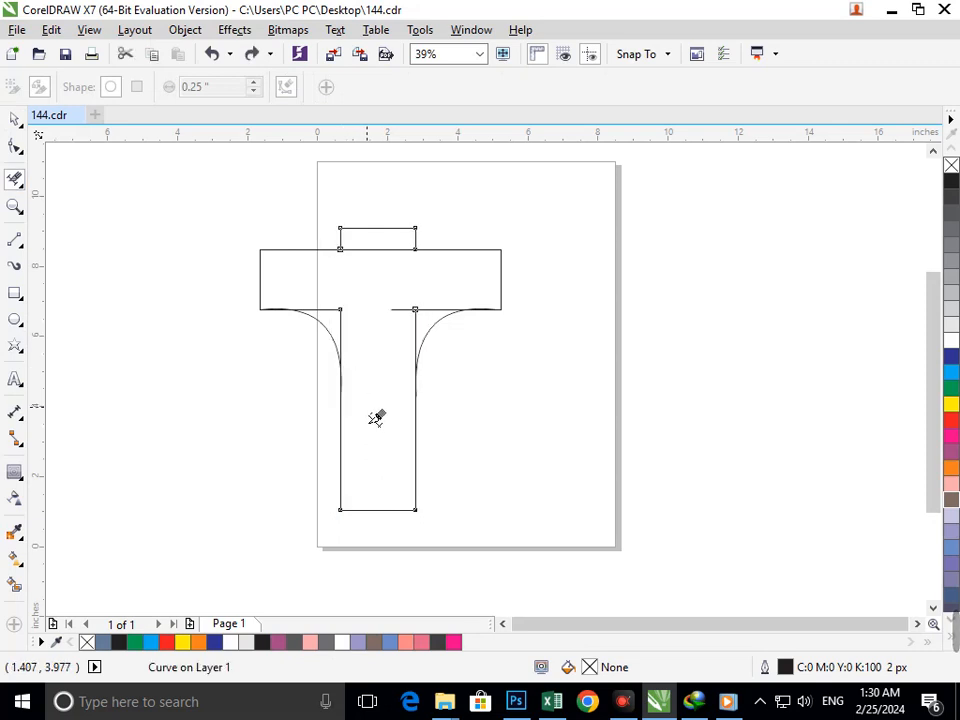
Move the right curve's lower node onto the stem's edge and align its control handles with the stem and crossbar
click(14, 119)
click(531, 409)
key(F2)
drag(327, 331, 440, 401)
key(F3)
key(F2)
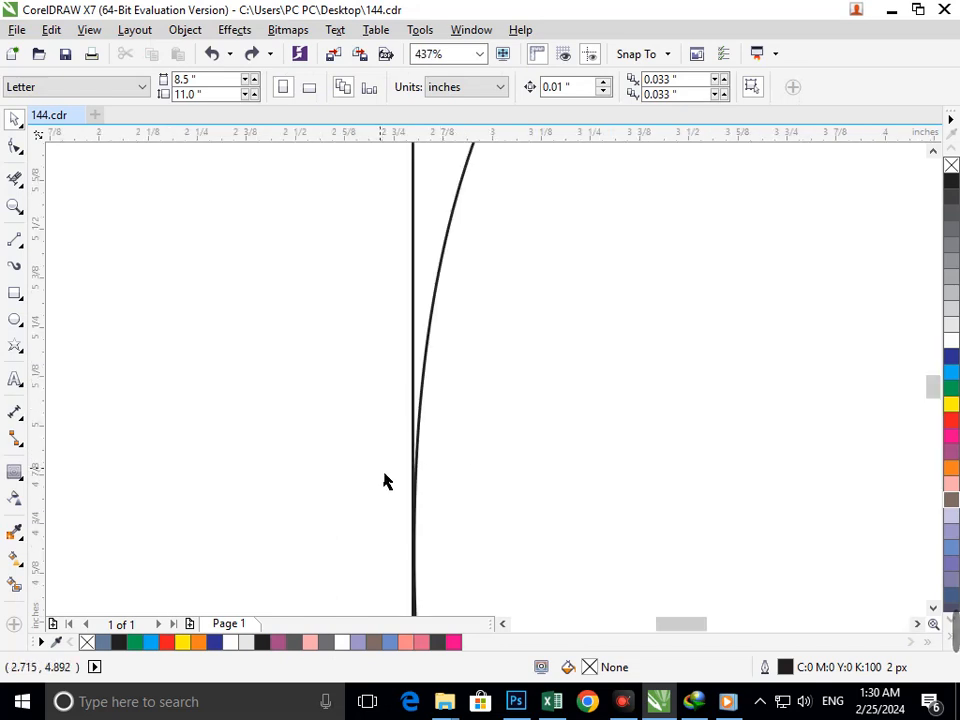
key(F3)
key(F2)
drag(395, 354, 467, 425)
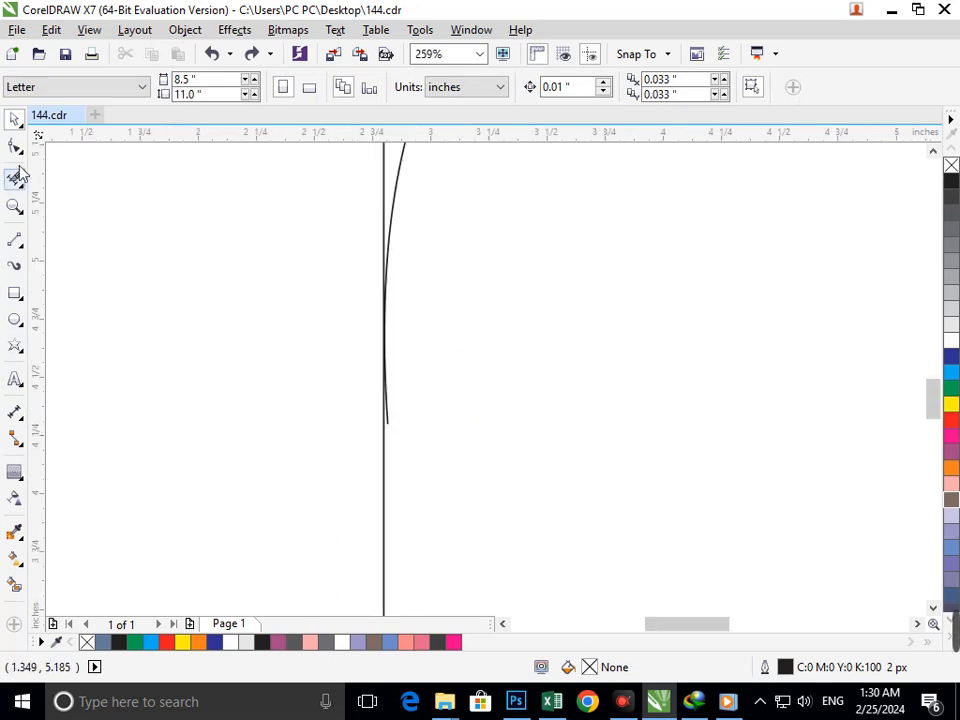
click(14, 147)
click(393, 425)
drag(391, 424, 376, 424)
key(F2)
key(F3)
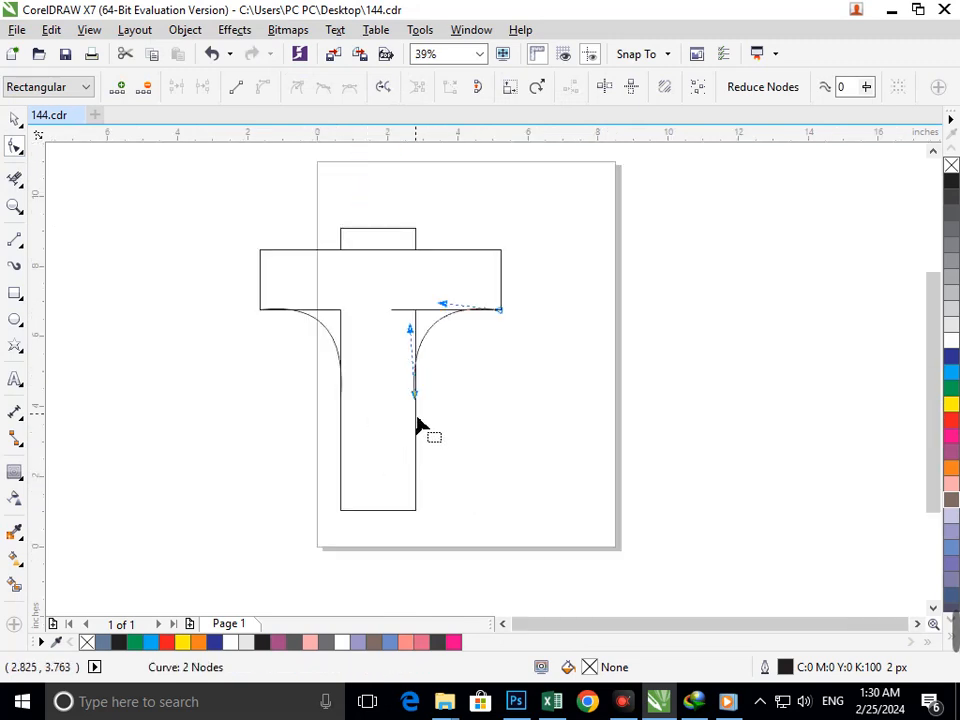
drag(414, 343, 436, 311)
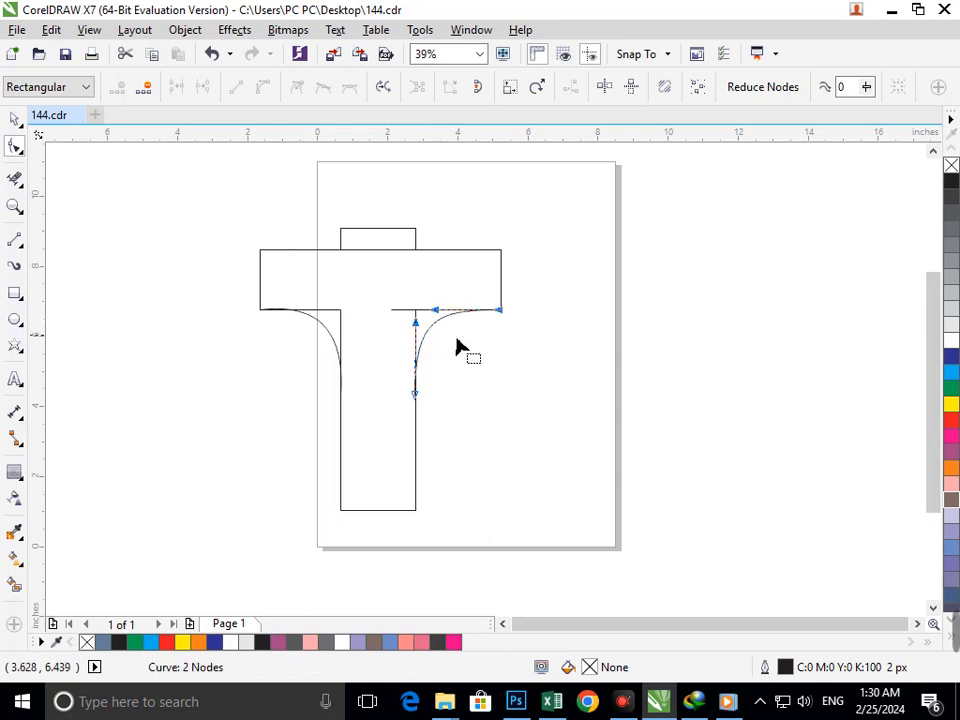
Delete the leftover straight segments behind both corner curves so only the curves join the crossbar and stem
click(14, 178)
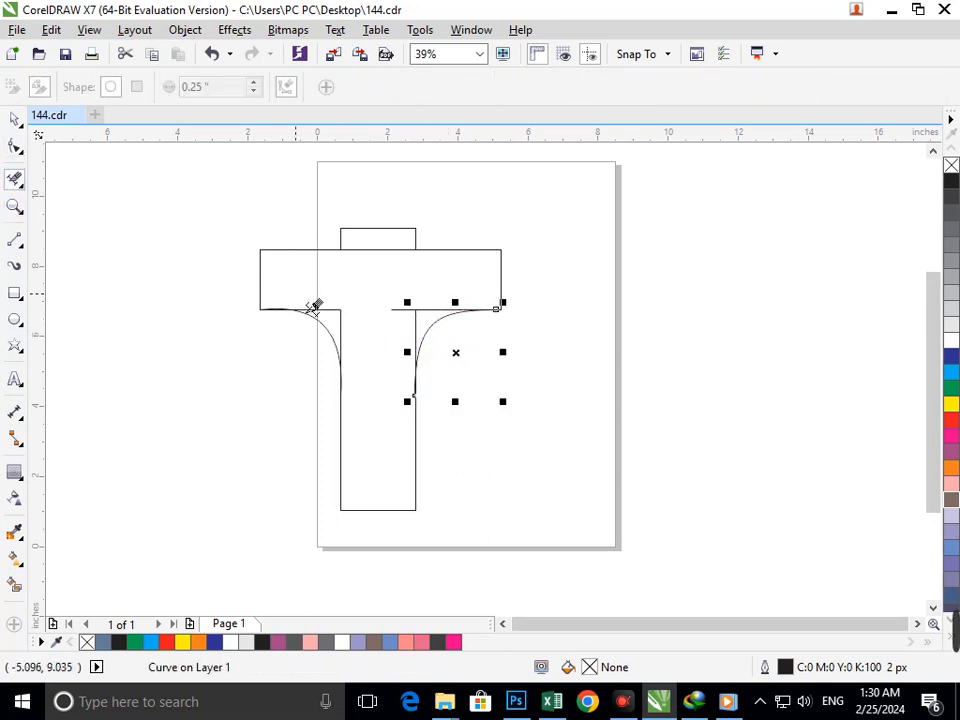
click(407, 310)
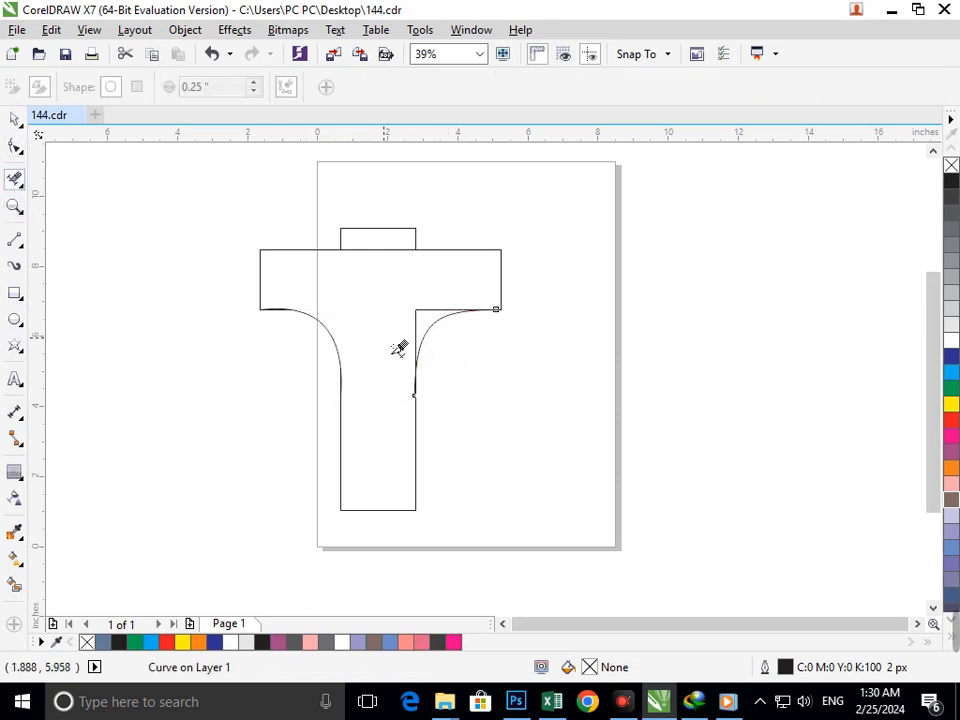
click(417, 321)
click(433, 309)
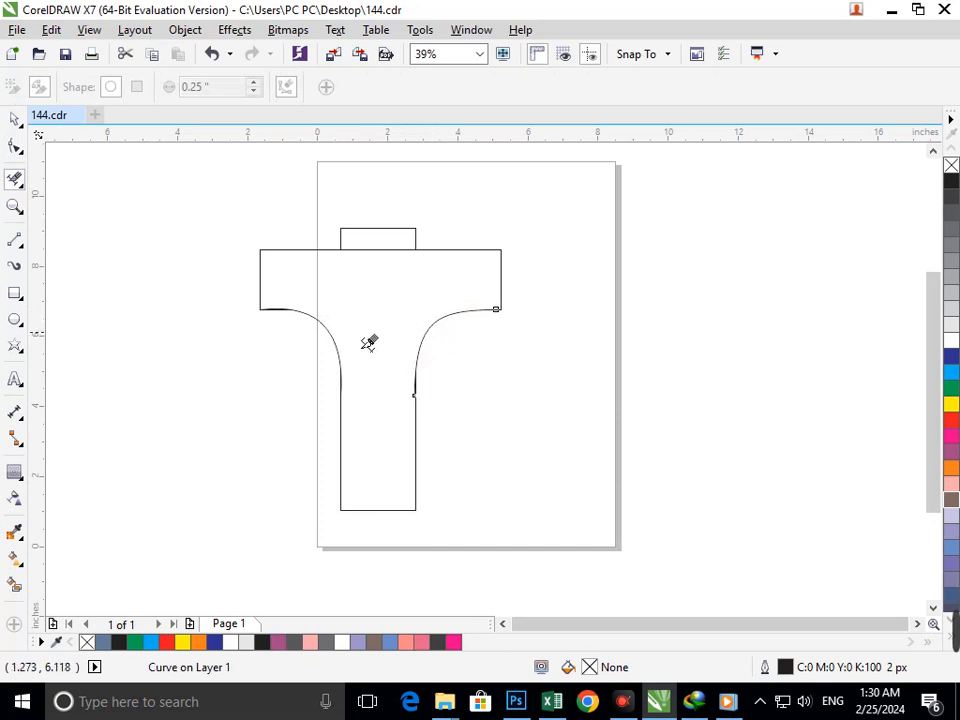
Remove the stem stub projecting above the crossbar to complete the T outline
click(375, 251)
scroll(345, 353, down, 2)
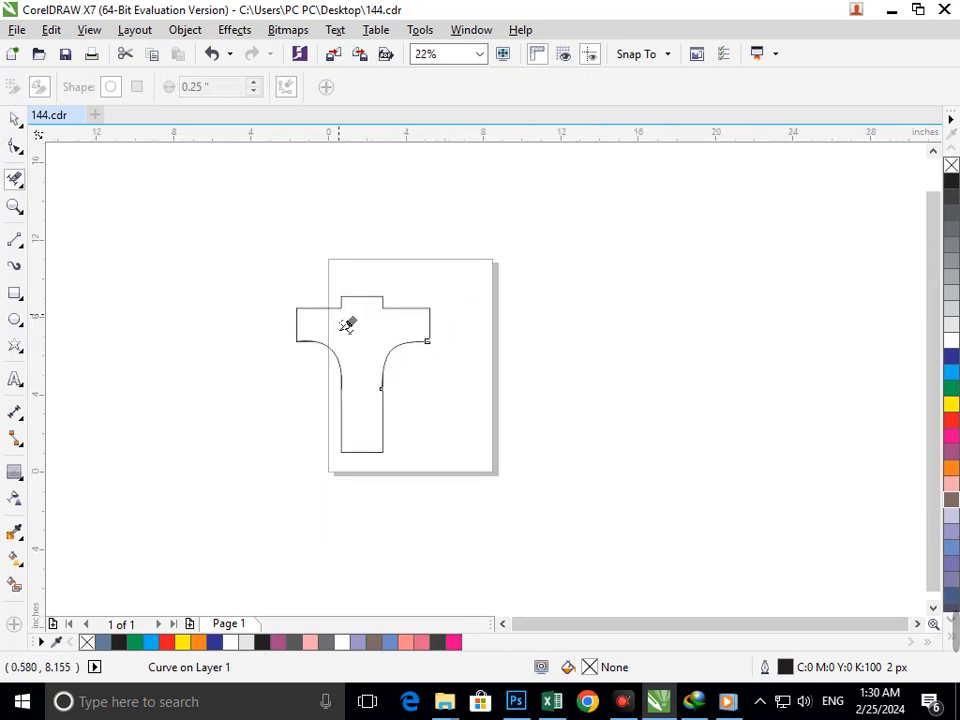
drag(340, 276, 469, 314)
click(14, 120)
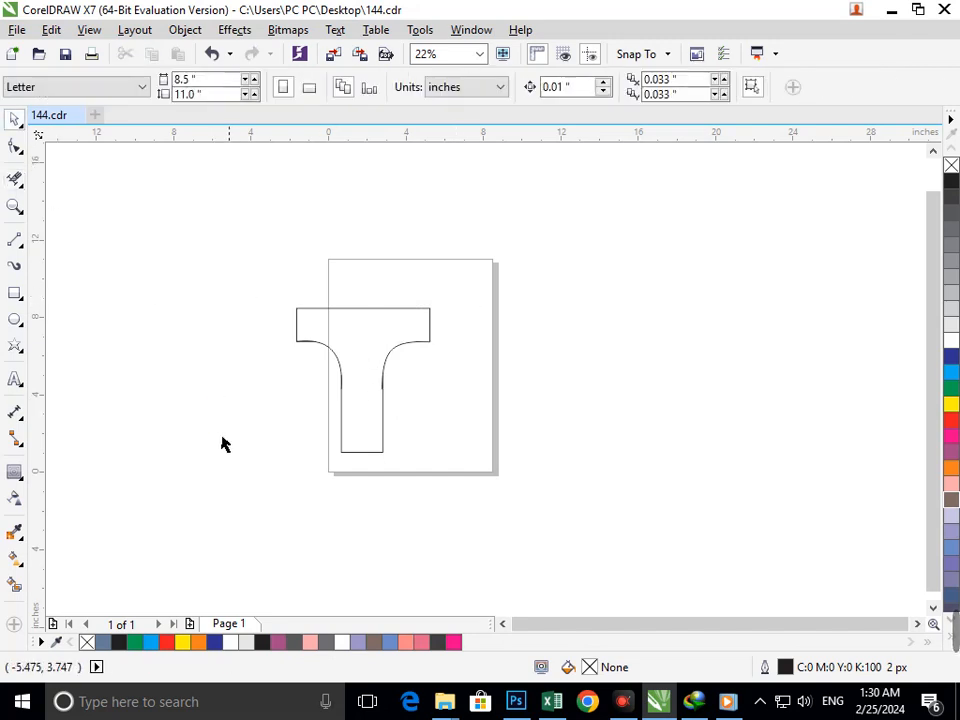
Smart Fill the T outline with the blue-grey colour C40 M20 Y0 K40 and a 2 px black outline
click(15, 585)
click(380, 430)
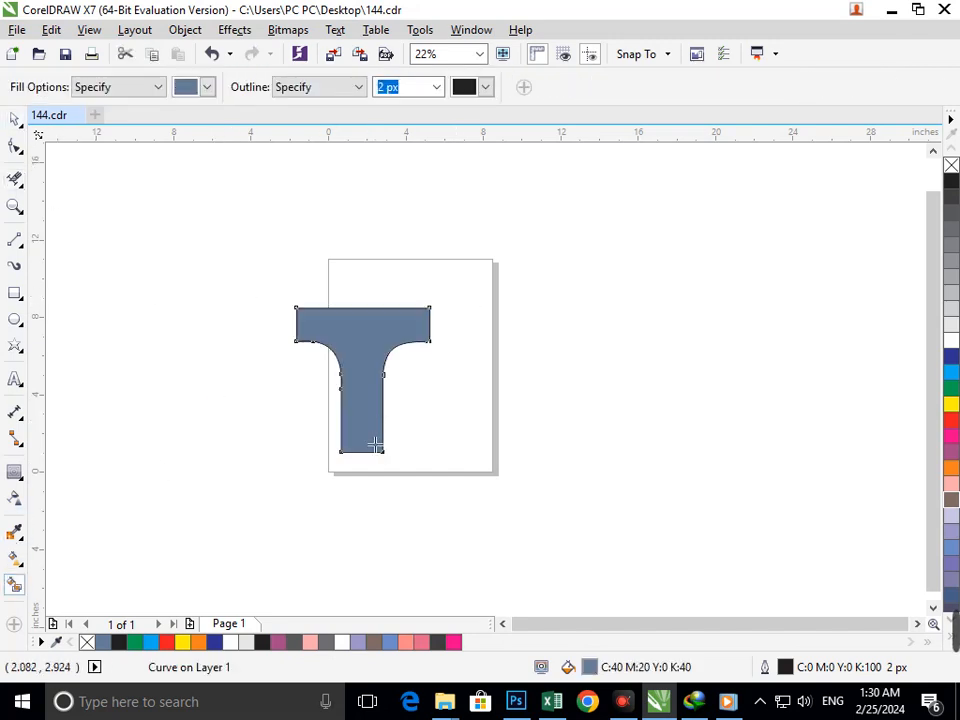
scroll(388, 414, down, 5)
scroll(433, 345, up, 4)
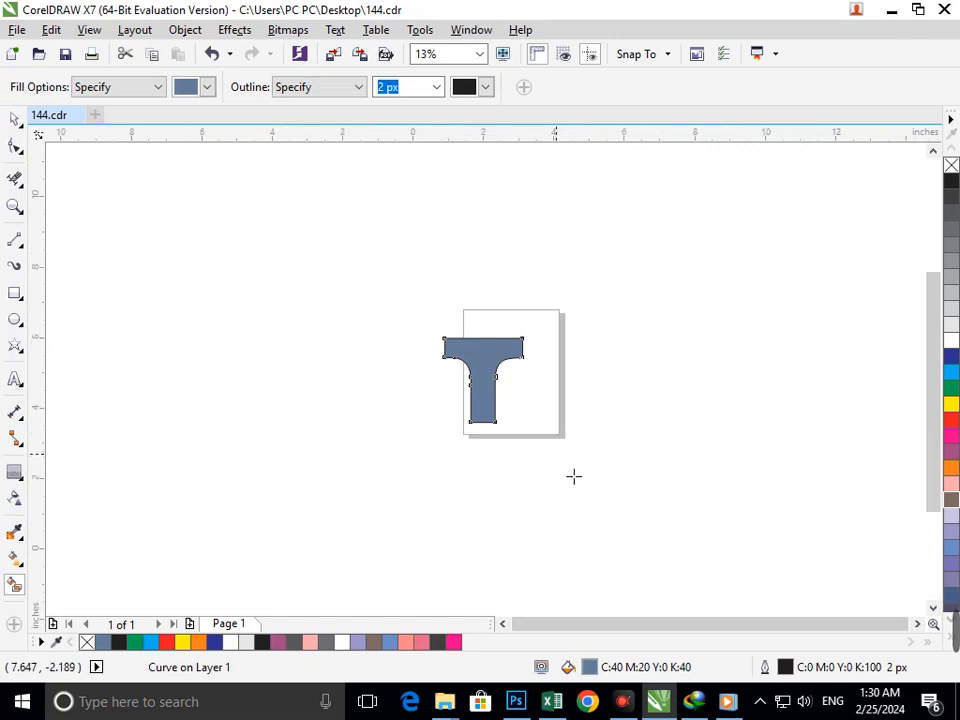
scroll(481, 529, up, 3)
click(14, 120)
click(111, 251)
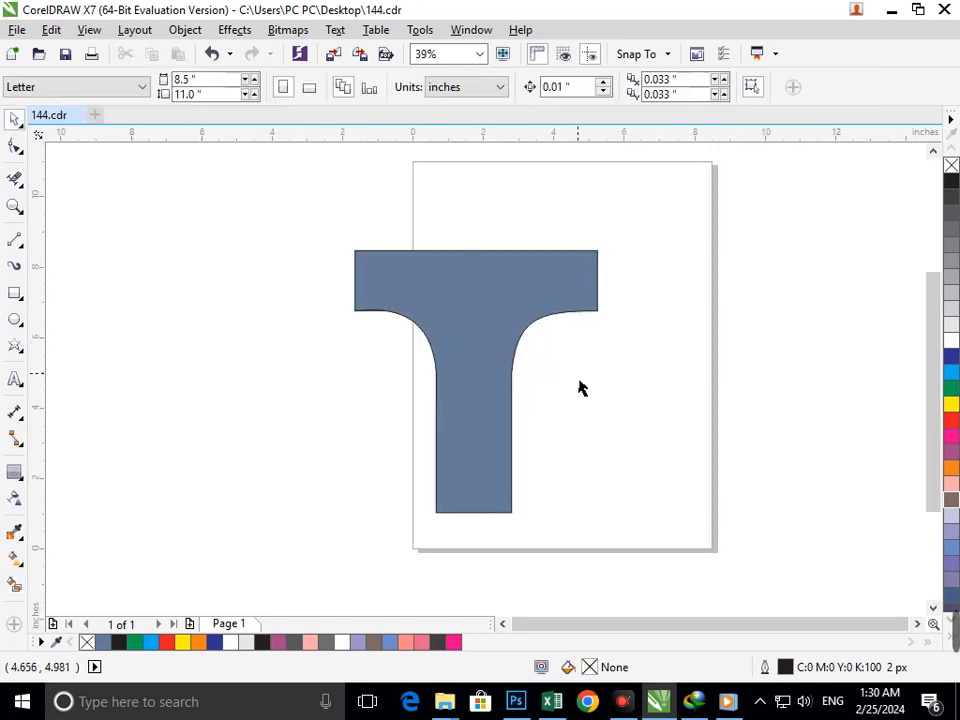
key(F3)
key(F2)
drag(392, 306, 672, 490)
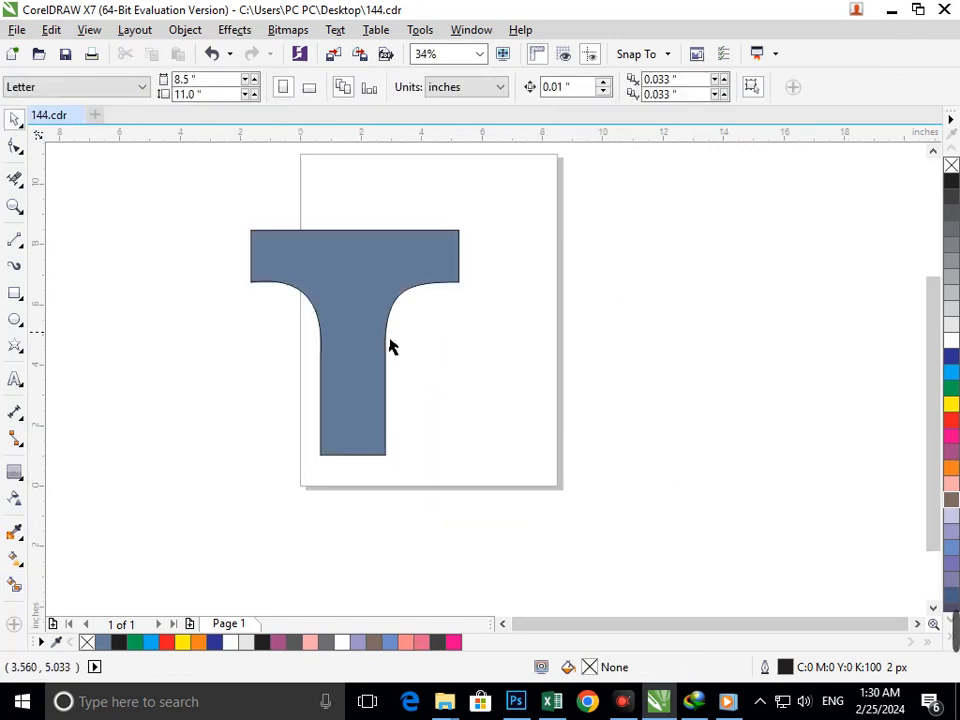
Try moving the filled T to the left and shifting the nodes at the crossbar's left end
drag(356, 356, 267, 370)
key(ctrl+z)
click(21, 154)
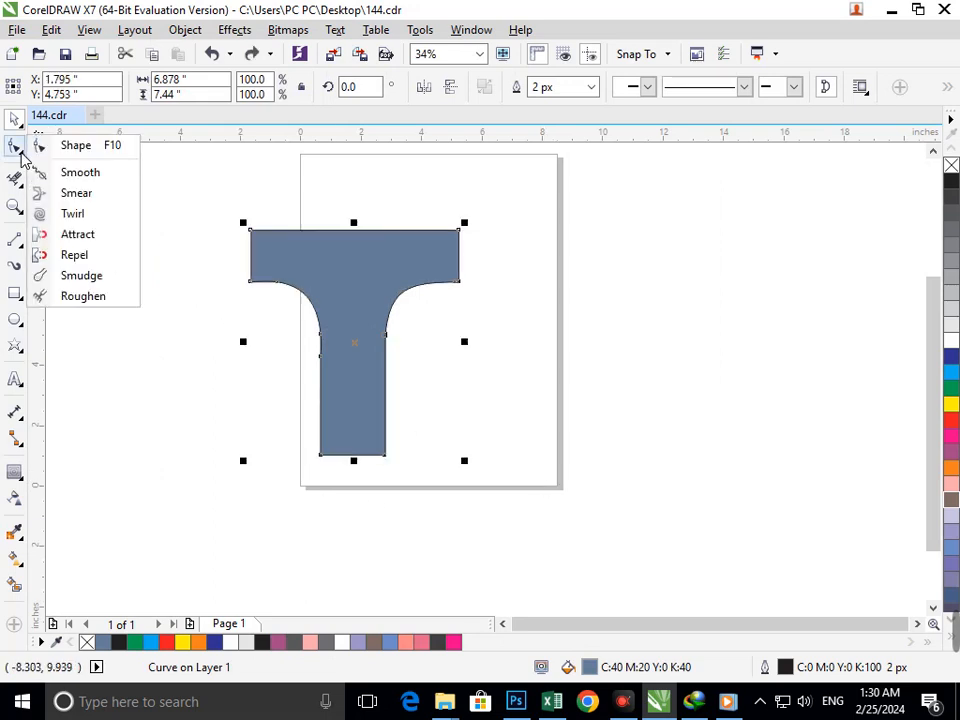
click(295, 268)
click(14, 146)
drag(231, 219, 197, 291)
click(232, 238)
key(ctrl+z)
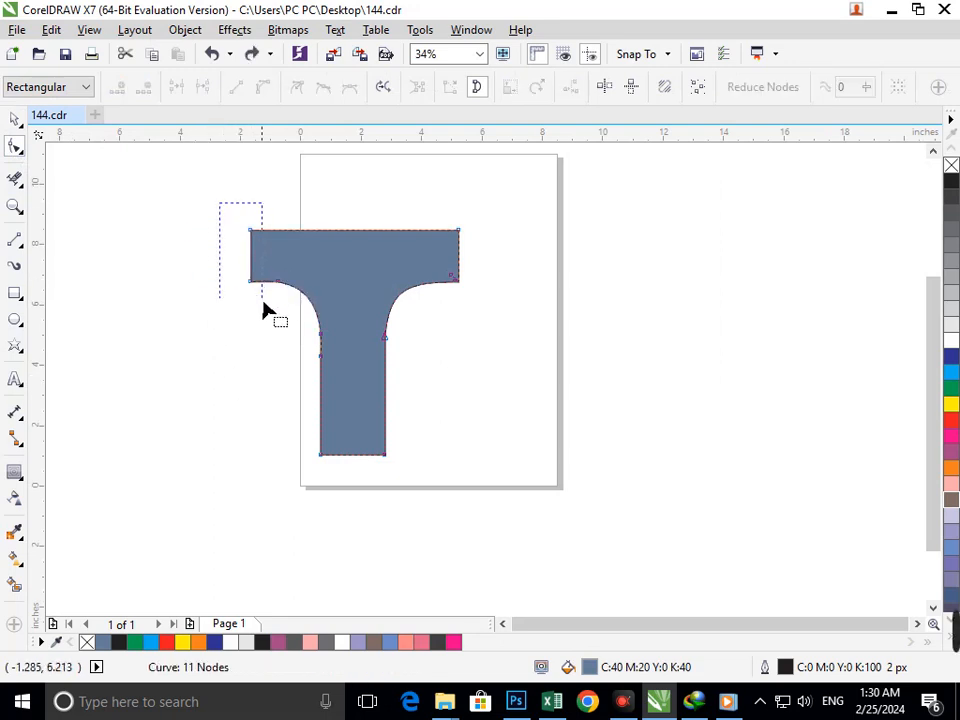
Extend the crossbar's left end outward by about 1.8 inches by moving its corner nodes
drag(265, 310, 197, 282)
click(253, 356)
scroll(403, 381, down, 3)
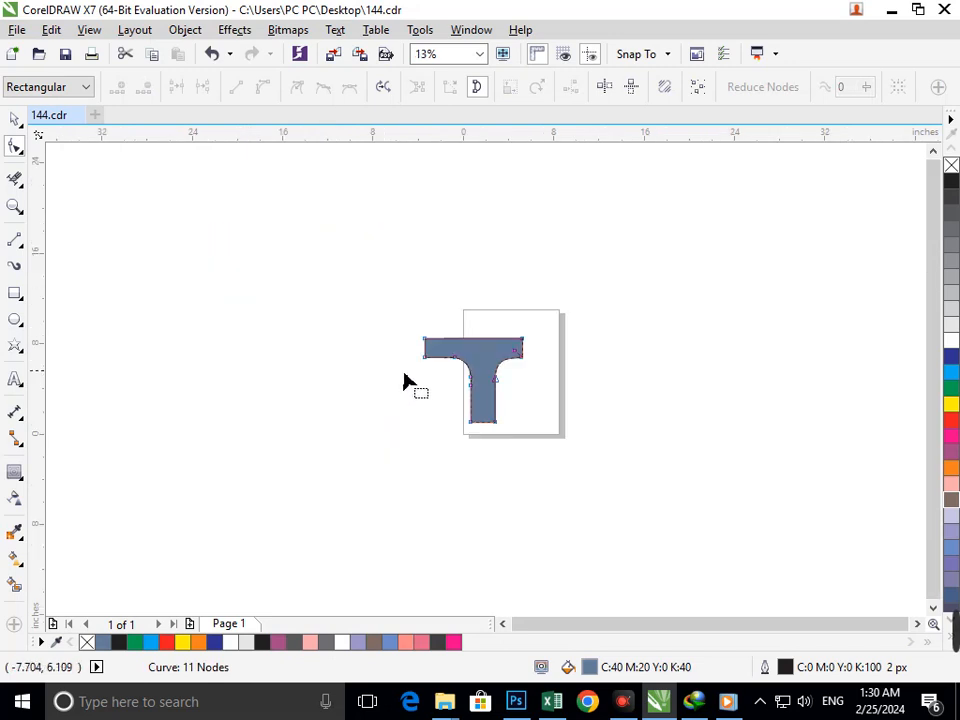
Try to extend the crossbar's right end outward by moving its end nodes together
scroll(547, 436, up, 4)
drag(750, 284, 790, 380)
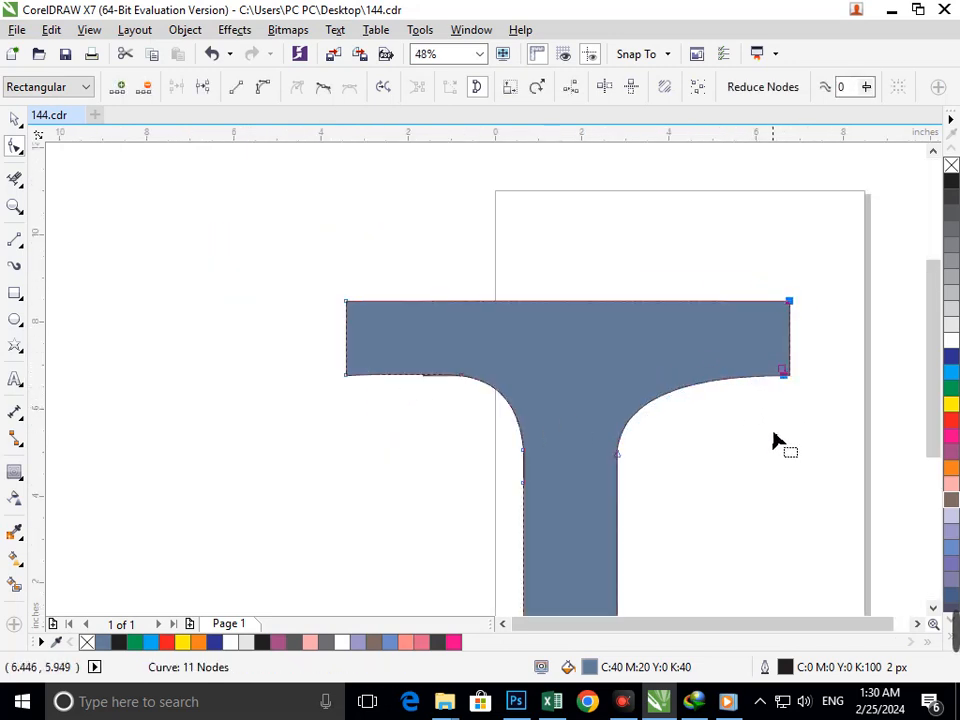
key(ctrl+z)
Extend the crossbar's right end outward by about 0.9 inches, moving its lower and upper corner nodes separately
scroll(703, 318, up, 5)
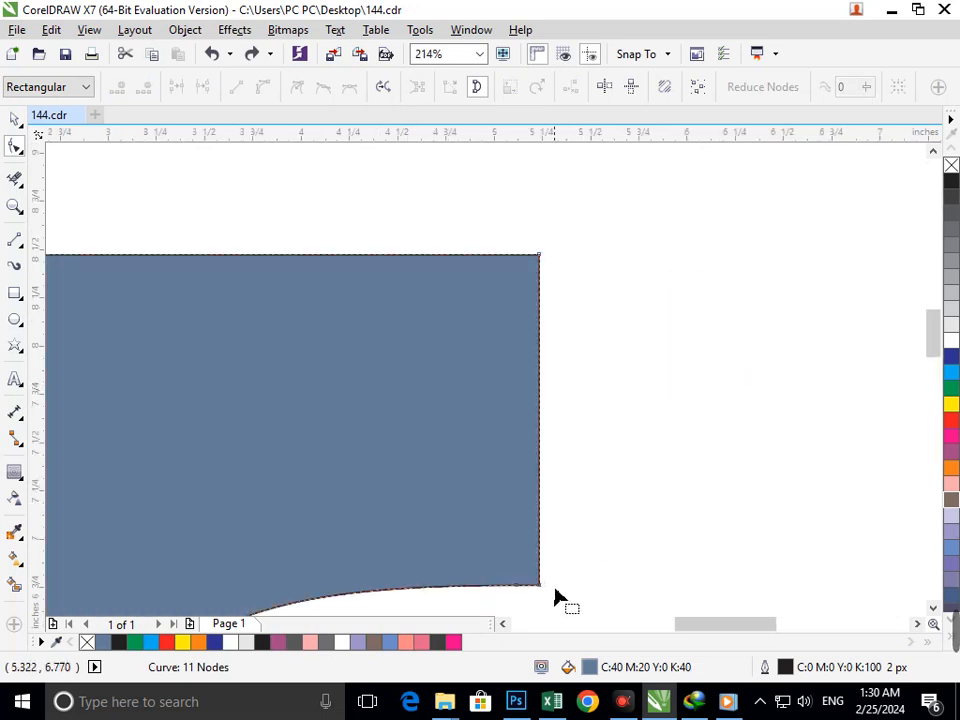
drag(542, 589, 712, 588)
key(F3)
scroll(525, 386, down, 3)
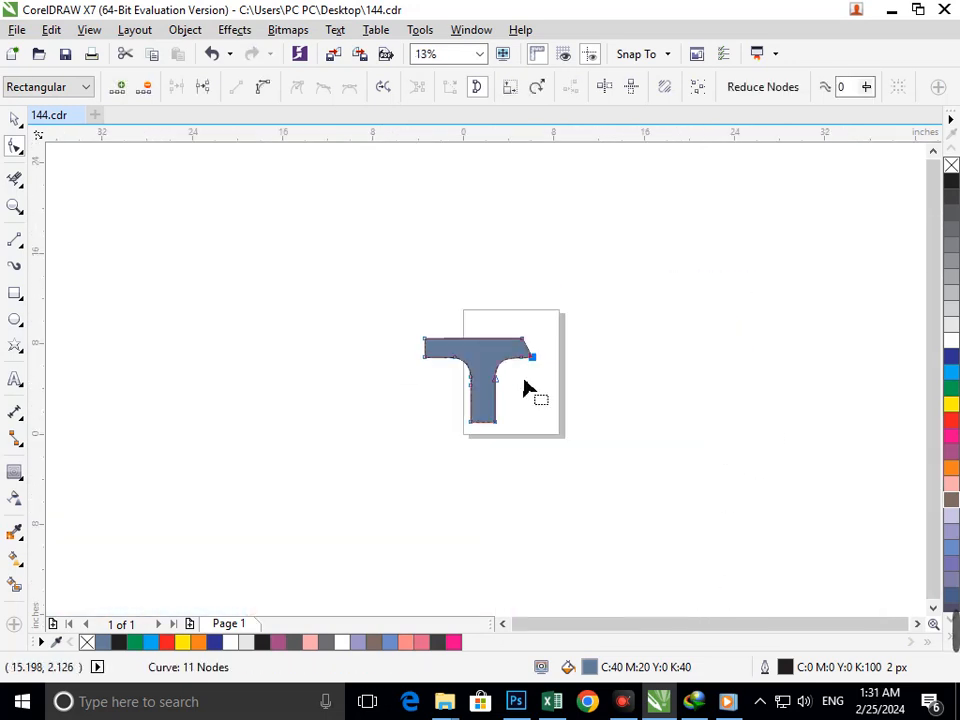
scroll(525, 386, up, 3)
drag(592, 289, 620, 280)
click(559, 446)
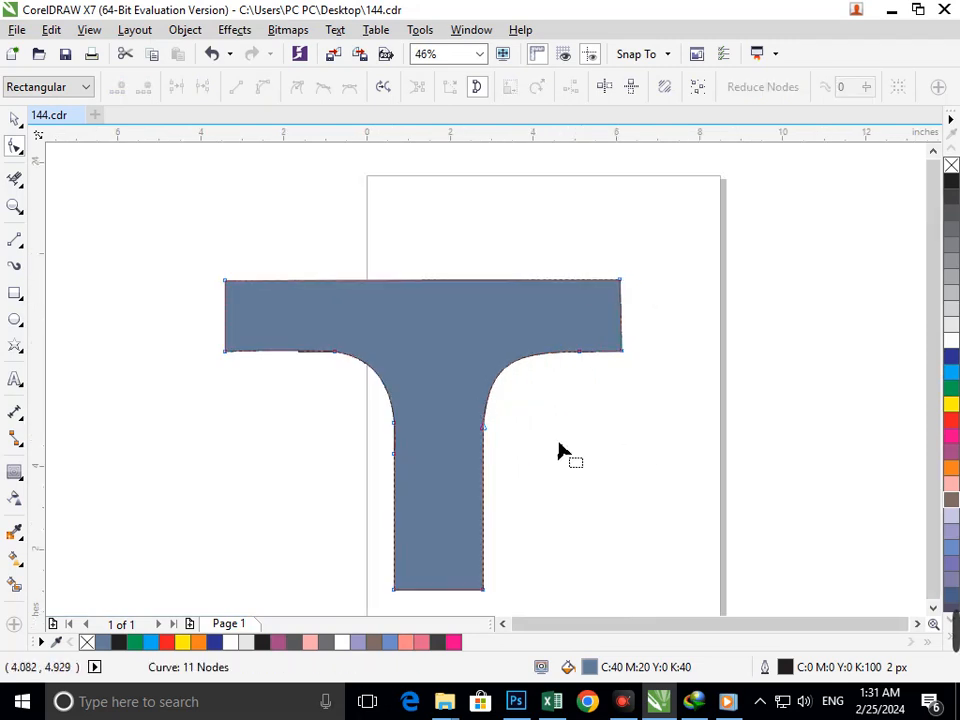
Lengthen the T's crossbar on the right by about another 0.9 inches, moving both end corner nodes together
scroll(499, 360, down, 3)
scroll(512, 367, up, 3)
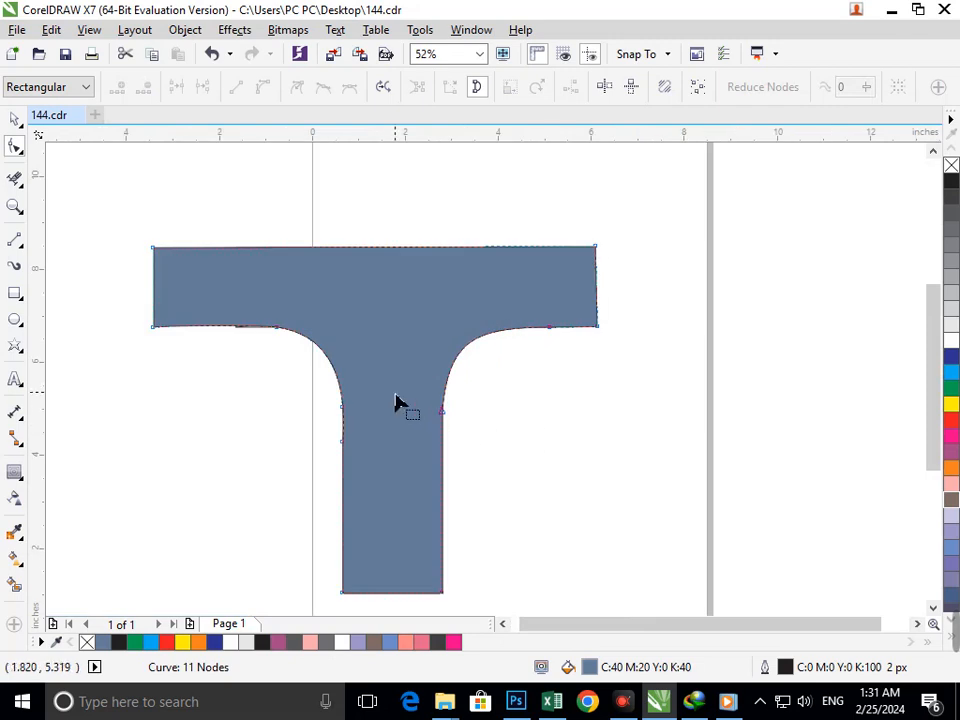
drag(600, 258, 639, 336)
click(597, 440)
Delete the two nodes on the crossbar's underside where the left and right inner curves begin
click(549, 327)
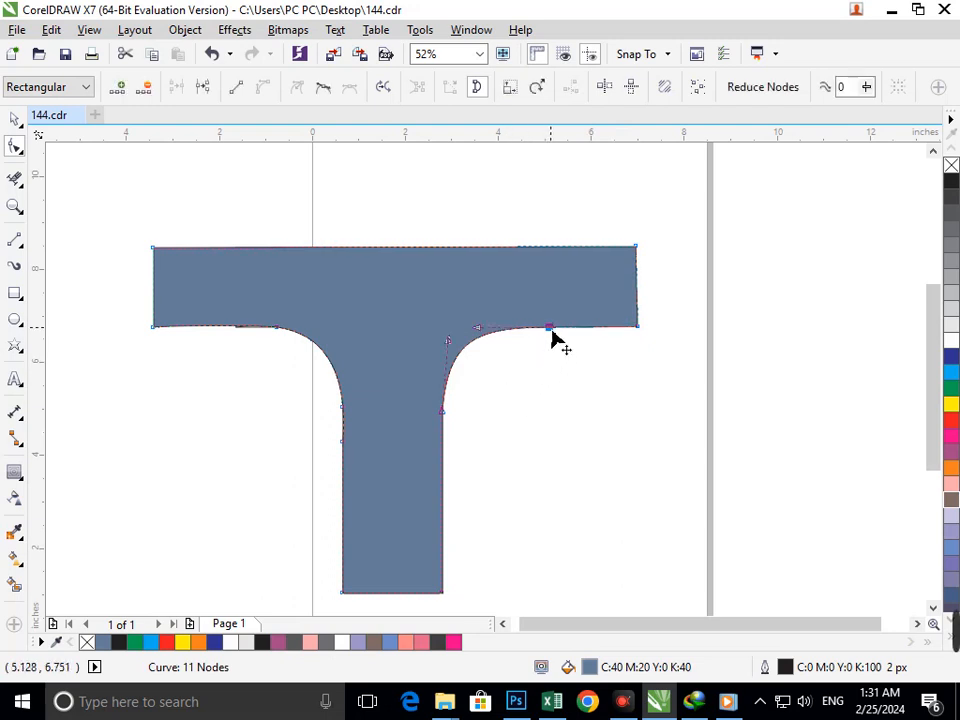
key(Delete)
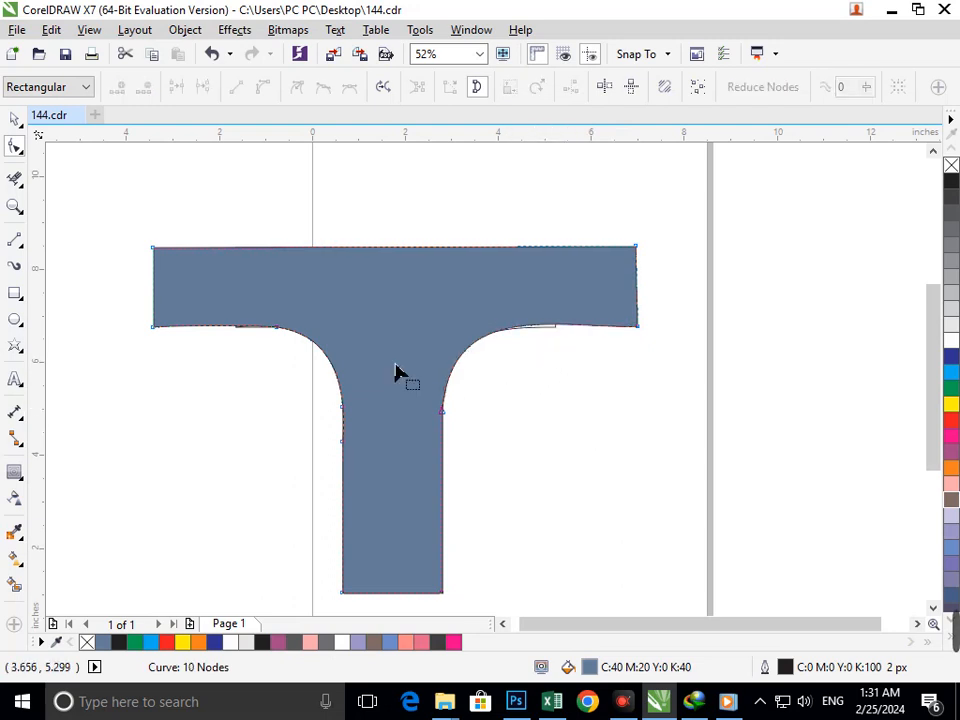
click(278, 330)
key(Delete)
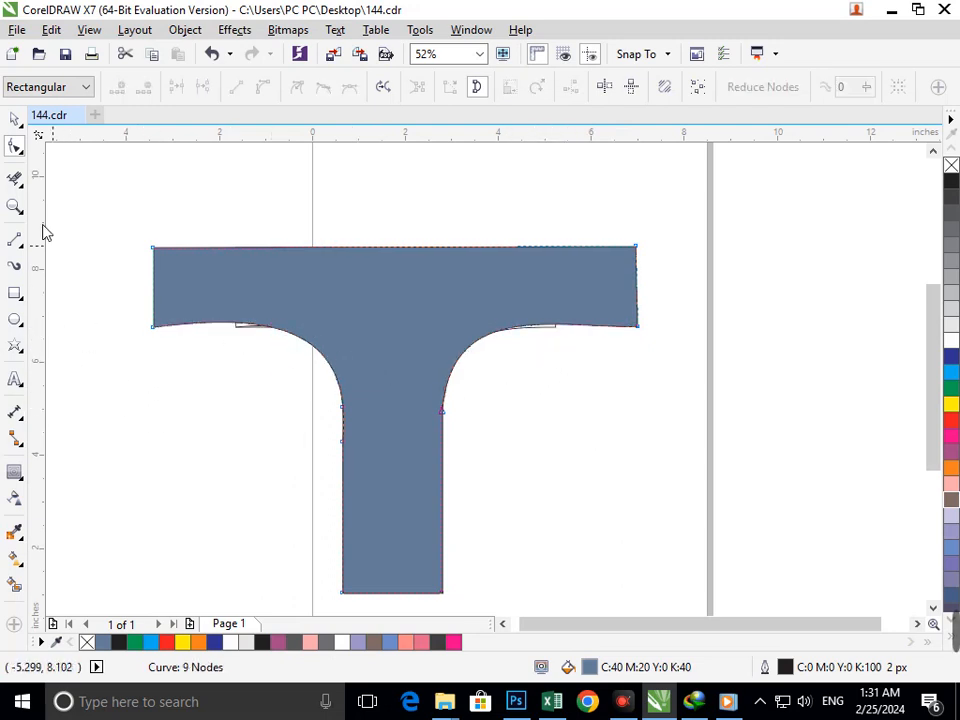
Delete the stray leftover line under the left half of the T's crossbar
click(15, 120)
click(211, 333)
scroll(212, 333, up, 4)
mouse_move(394, 285)
mouse_down()
mouse_move(317, 350)
mouse_move(305, 339)
mouse_move(282, 355)
mouse_up()
key(Delete)
key(Delete)
Delete the stray leftover curve under the right half of the T's crossbar
key(F2)
drag(380, 413, 513, 483)
key(F3)
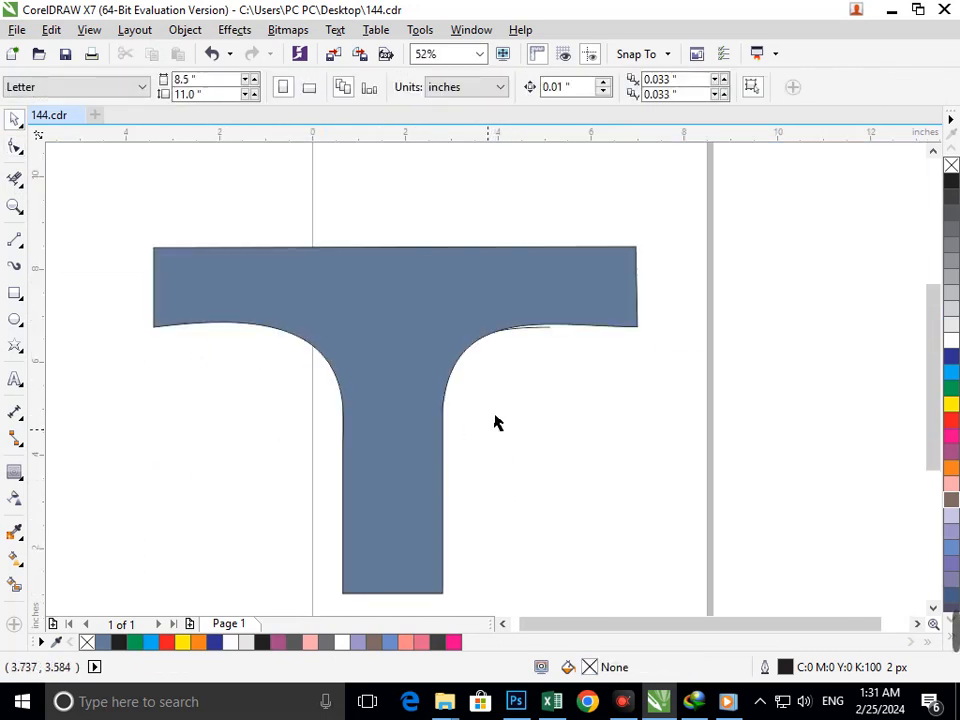
key(F2)
drag(482, 300, 458, 398)
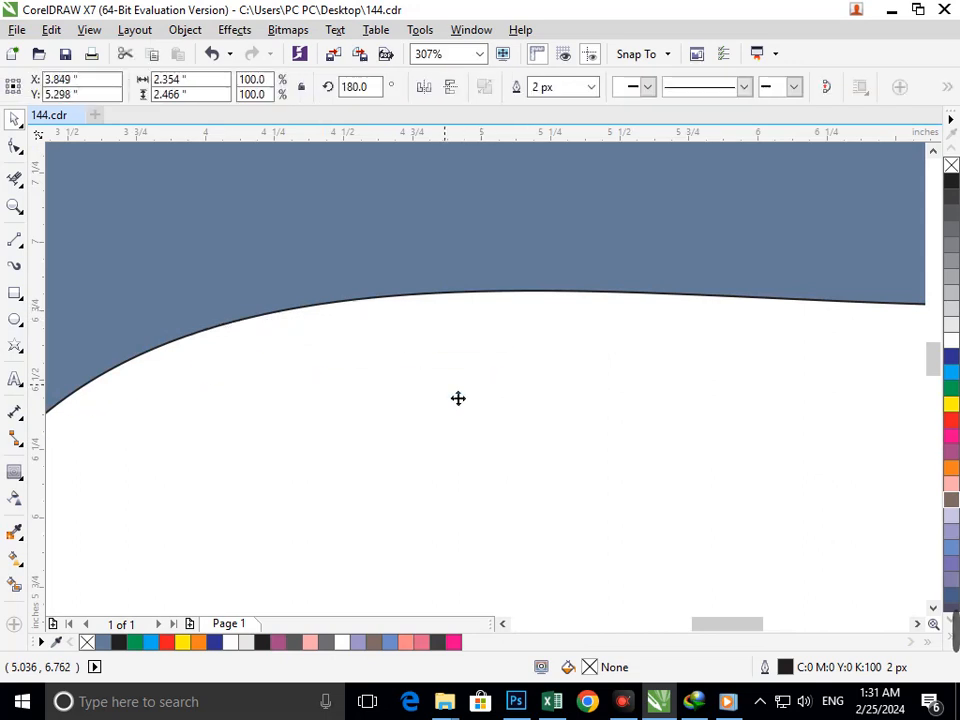
key(Delete)
key(F3)
key(F3)
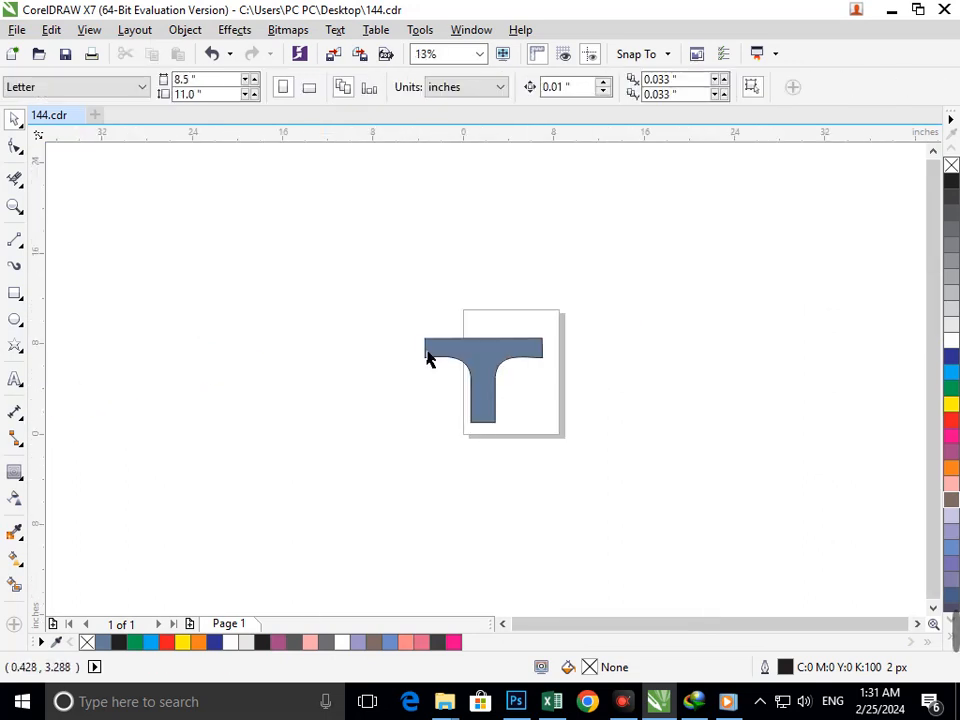
Lengthen the T's stem downward by about 4 inches by moving its two bottom corner nodes
key(F3)
click(395, 494)
click(14, 146)
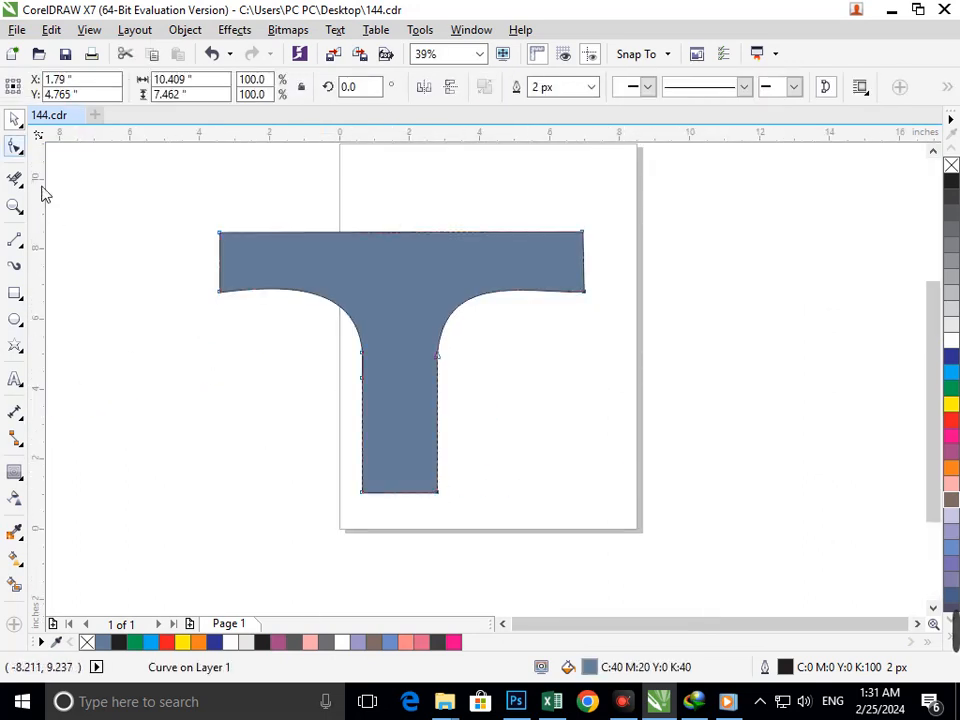
drag(483, 477, 364, 621)
key(F3)
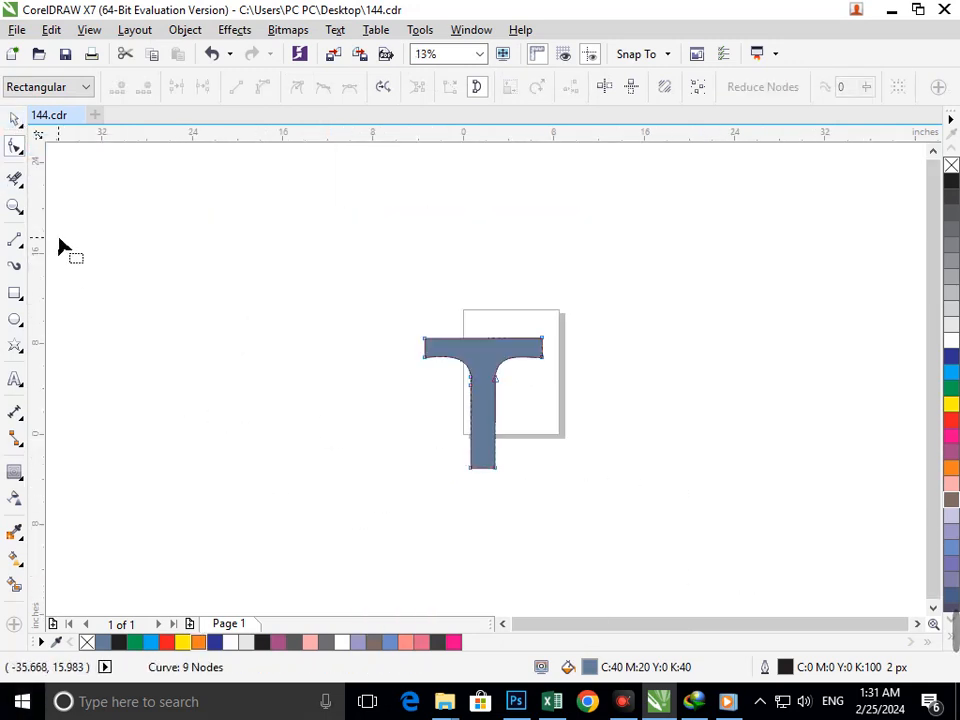
click(15, 118)
click(360, 420)
scroll(543, 415, up, 3)
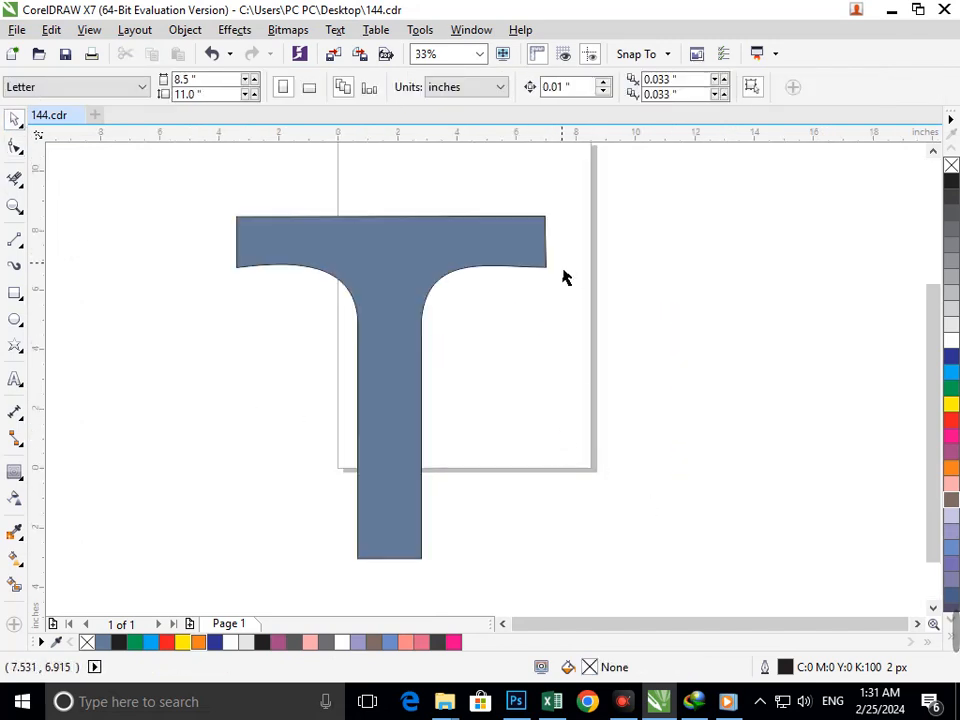
Draw an upright rectangle against the crossbar's right end, level with its top, and widen it to about 2.1 by 8.3 inches
click(15, 293)
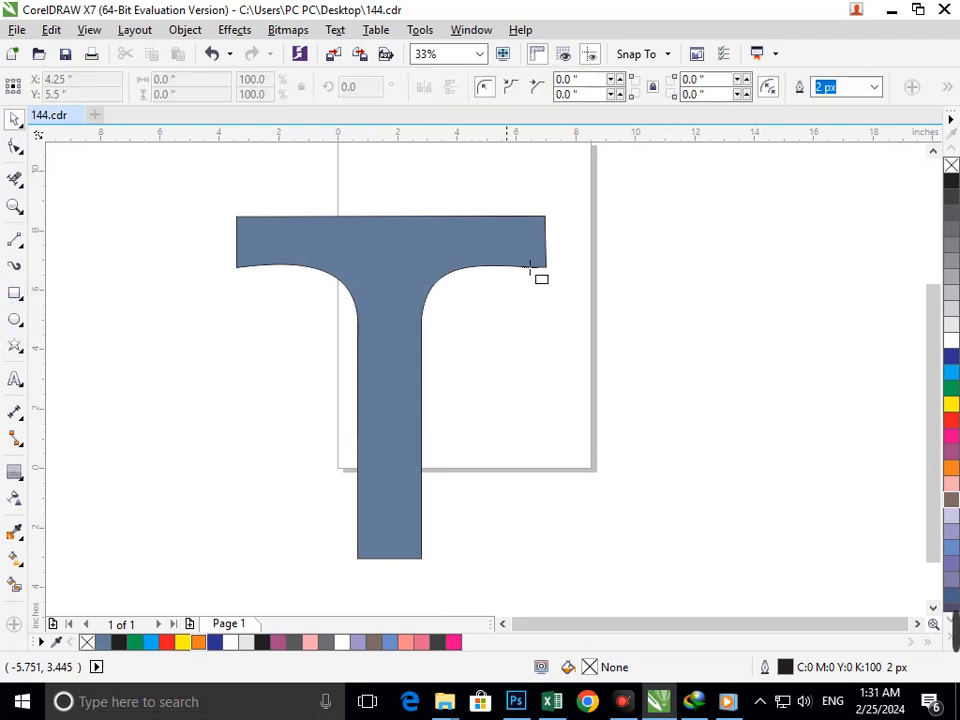
drag(546, 216, 588, 468)
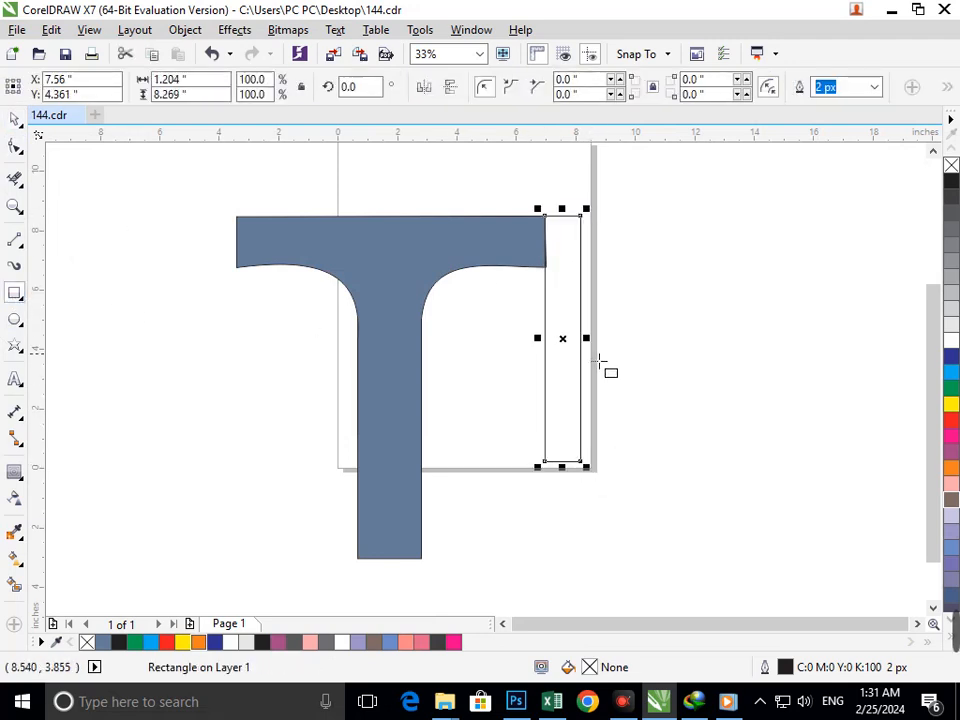
drag(586, 338, 613, 340)
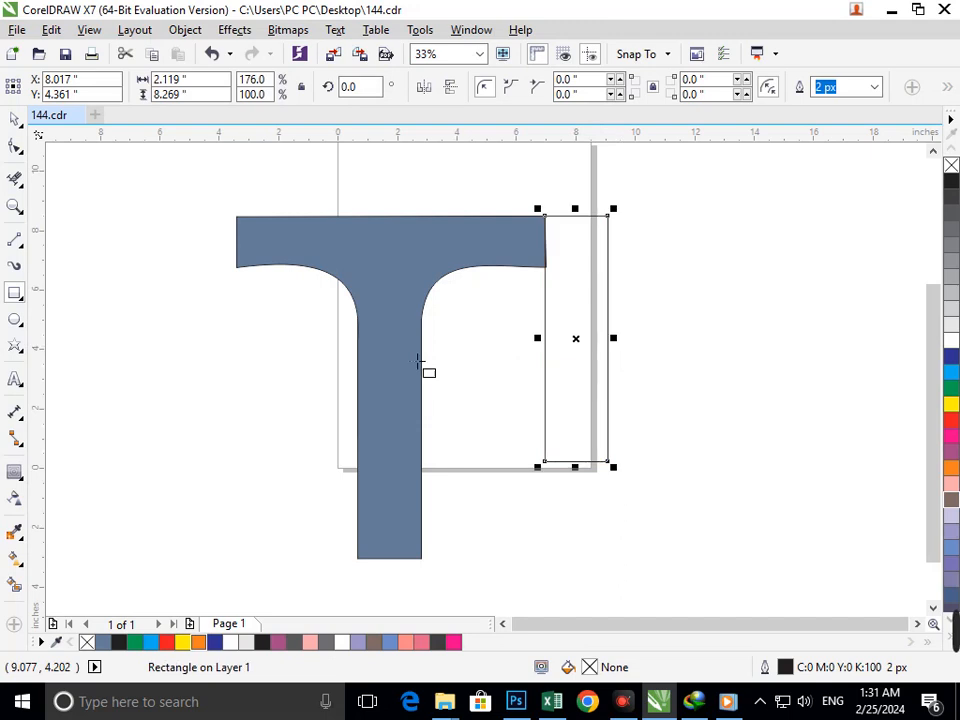
Duplicate the upright rectangle about 4.7 inches to the right, then make a copy of the duplicate rotated to 270 degrees across it
click(12, 120)
click(561, 399)
click(587, 424)
drag(587, 424, 724, 422)
click(724, 422)
drag(678, 464, 531, 313)
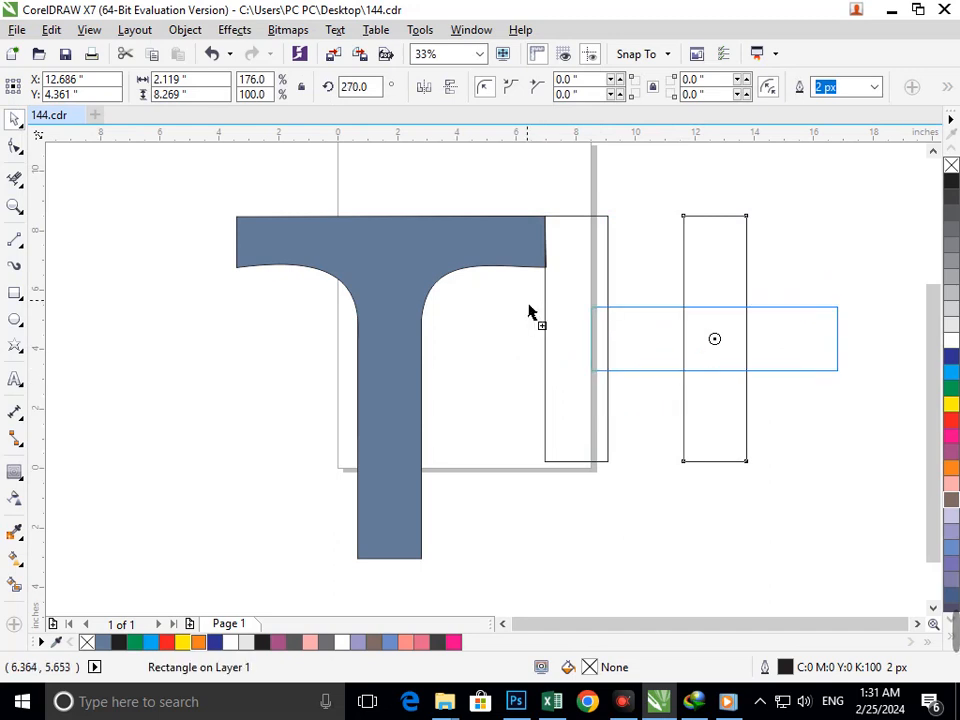
Remove the overlapping segments where the horizontal rectangle crosses the two uprights with Virtual Segment Delete, forming a letter H
click(14, 180)
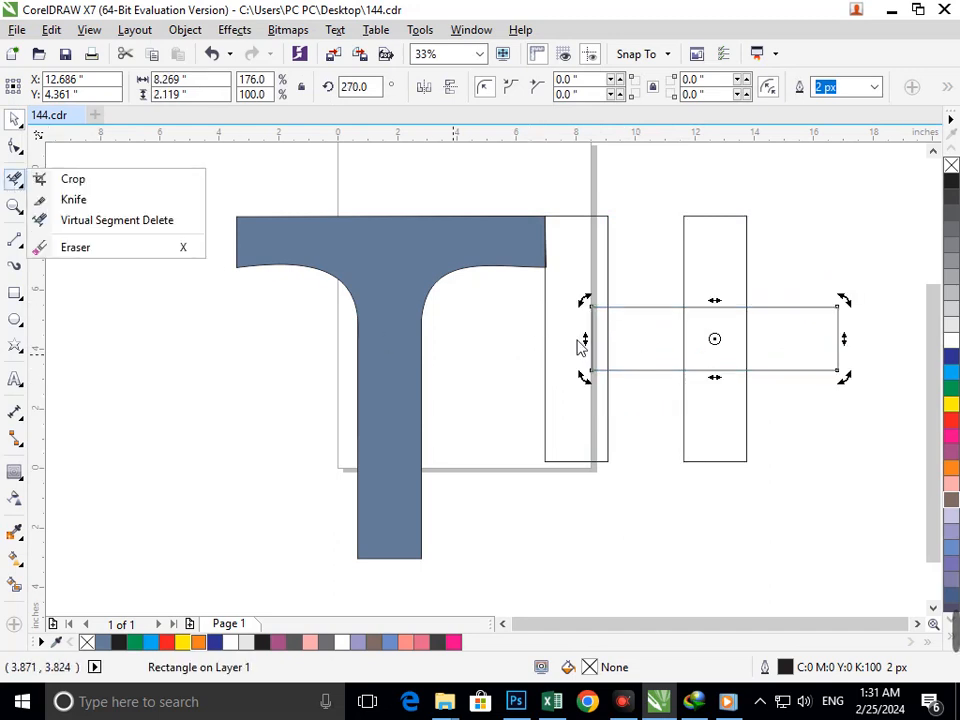
click(64, 220)
click(582, 341)
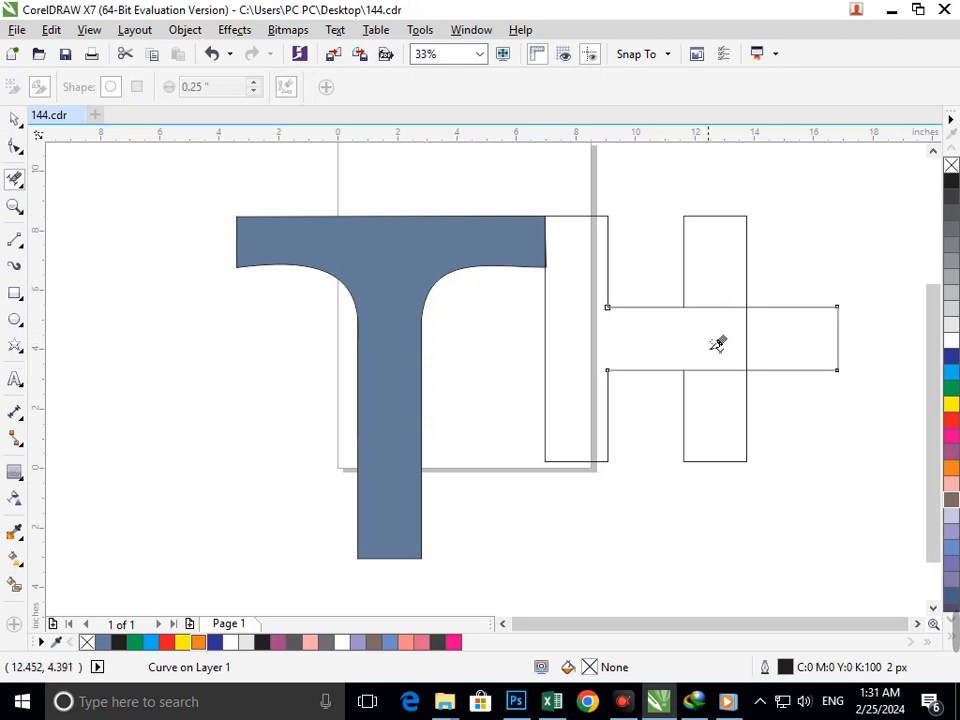
drag(718, 305, 722, 386)
scroll(755, 370, down, 3)
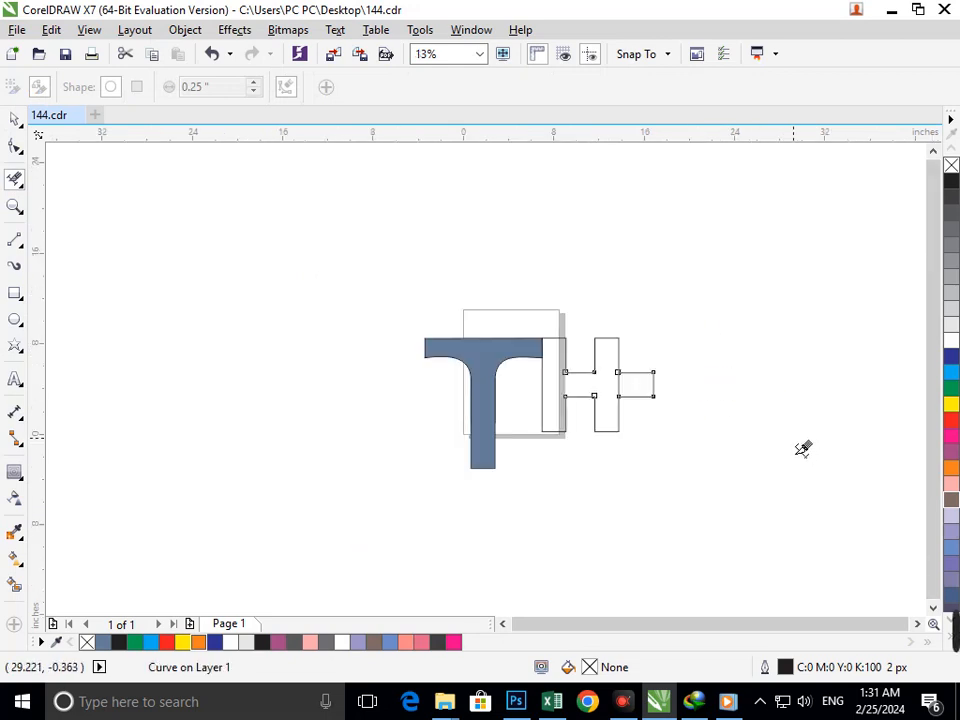
scroll(571, 445, up, 2)
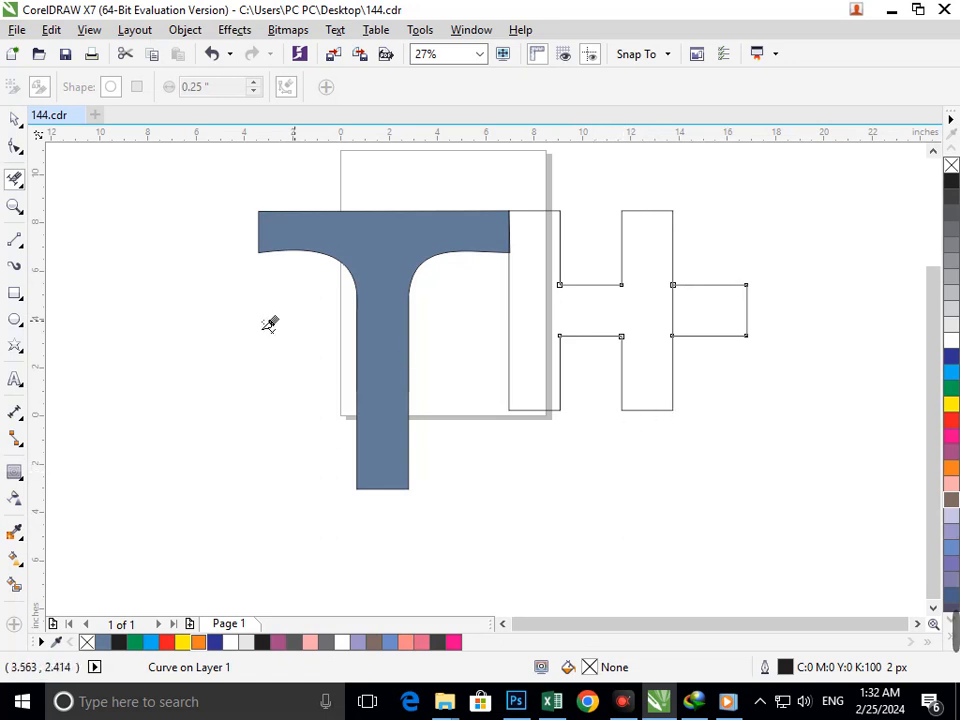
Draw a narrow upright rectangle about 1.2 by 8.3 inches just right of the H, and raise its lower edge slightly
click(14, 293)
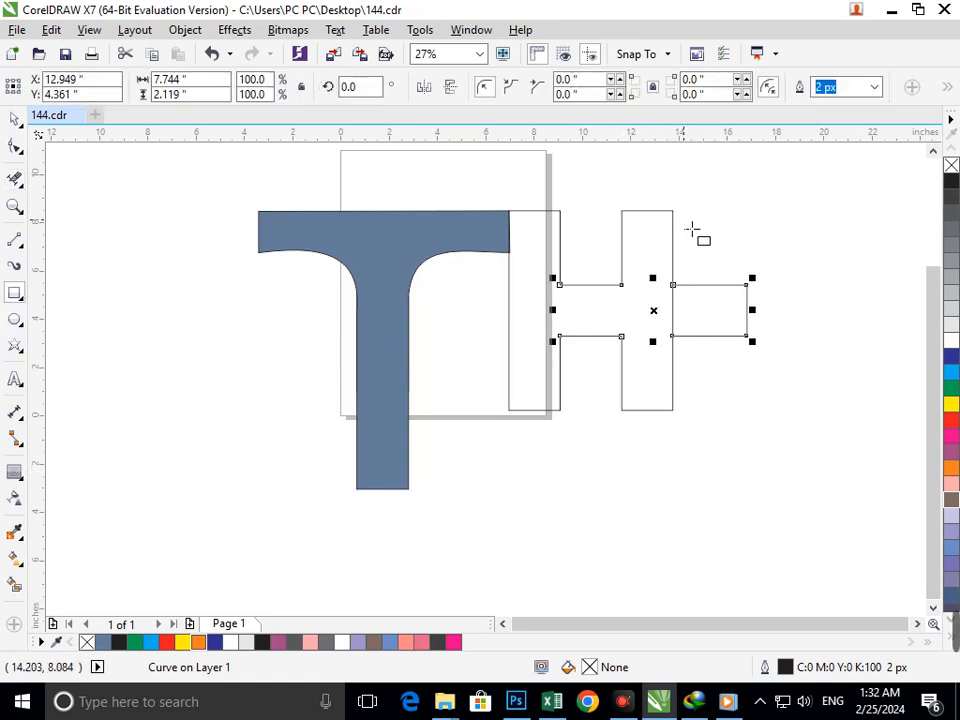
mouse_move(673, 210)
mouse_down()
mouse_move(726, 388)
mouse_move(709, 424)
mouse_move(707, 407)
mouse_move(722, 414)
mouse_up()
click(15, 118)
click(98, 321)
click(752, 444)
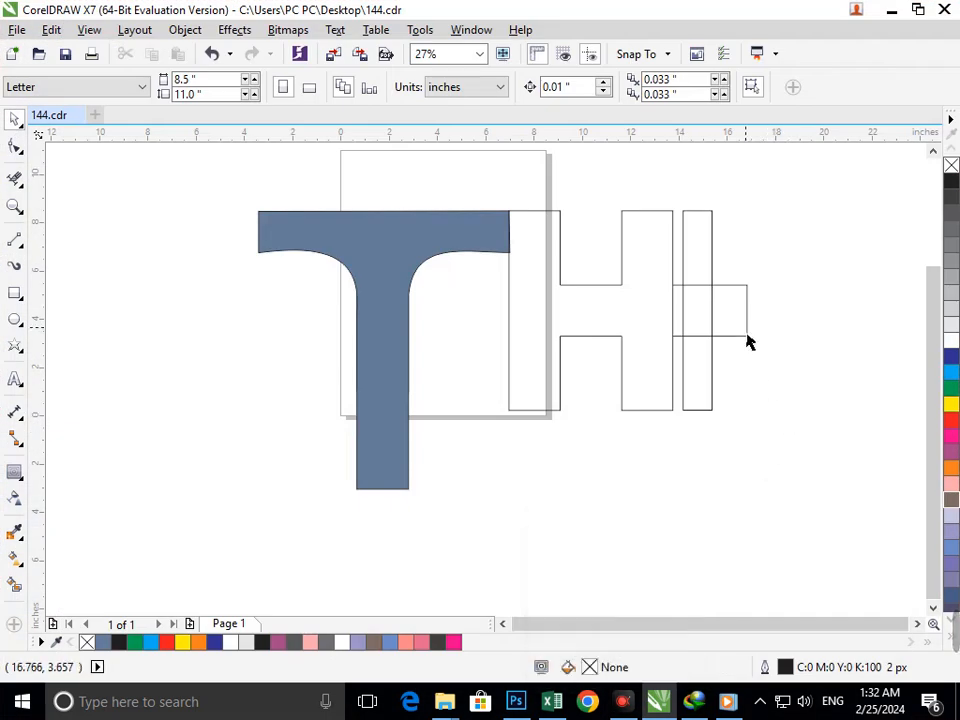
click(700, 410)
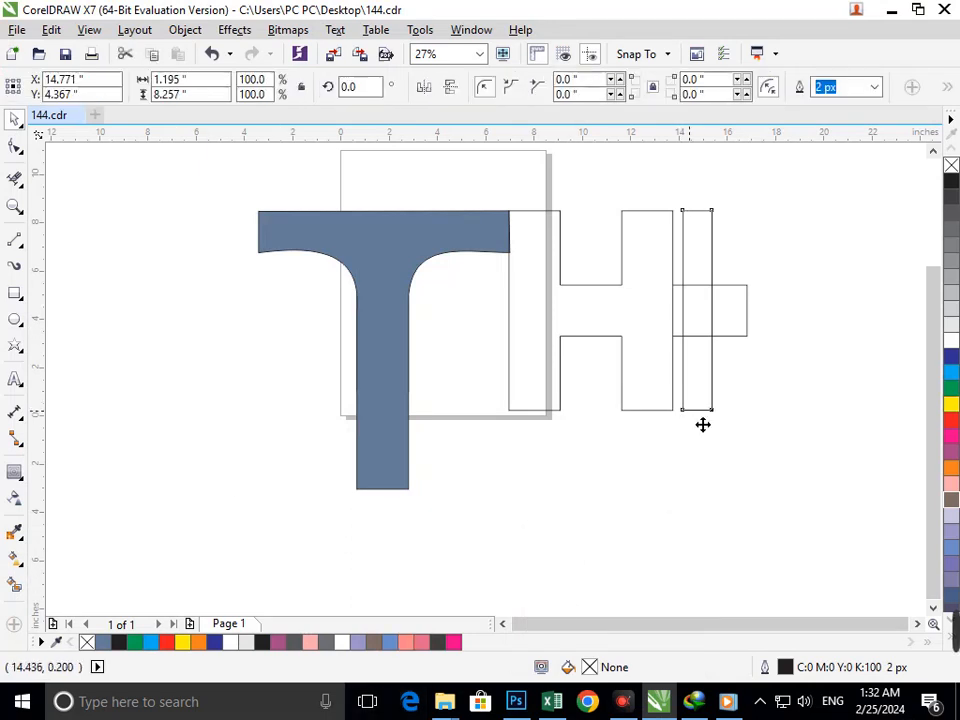
drag(709, 414, 710, 396)
key(Escape)
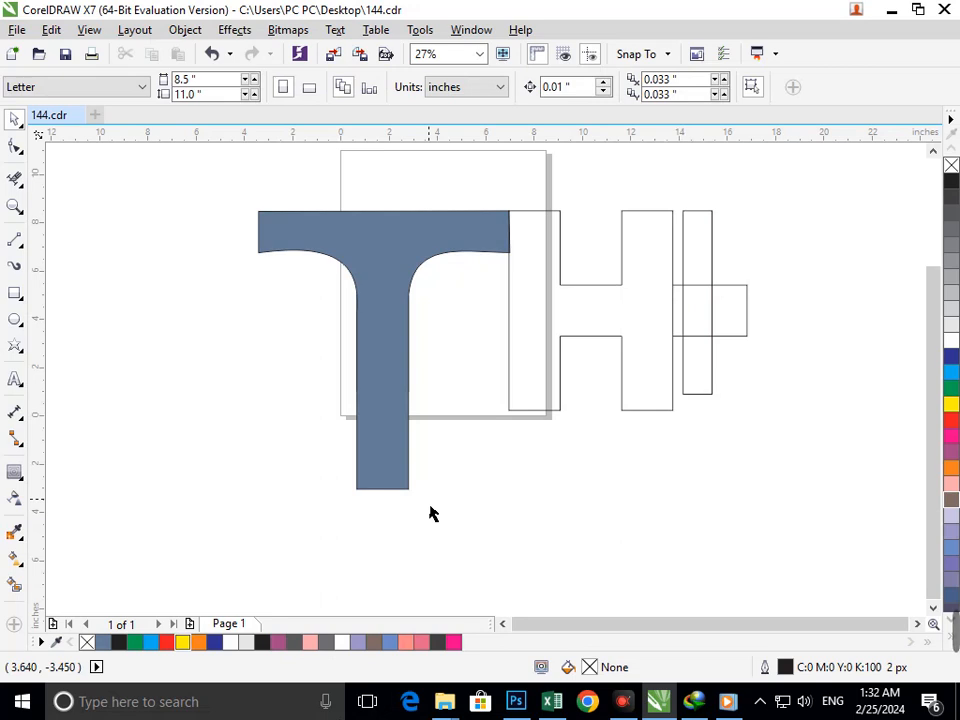
Draw a horizontal rectangle about 5.2 by 2 inches from the narrow upright's top-left corner as the F's upper arm
scroll(643, 411, down, 2)
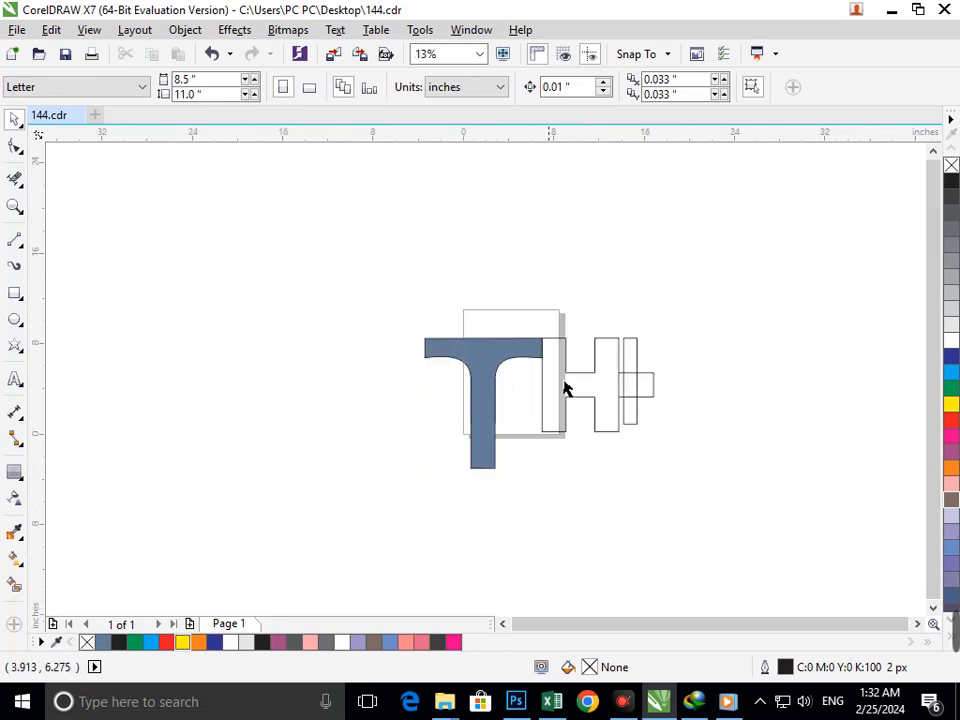
key(F2)
drag(570, 300, 682, 453)
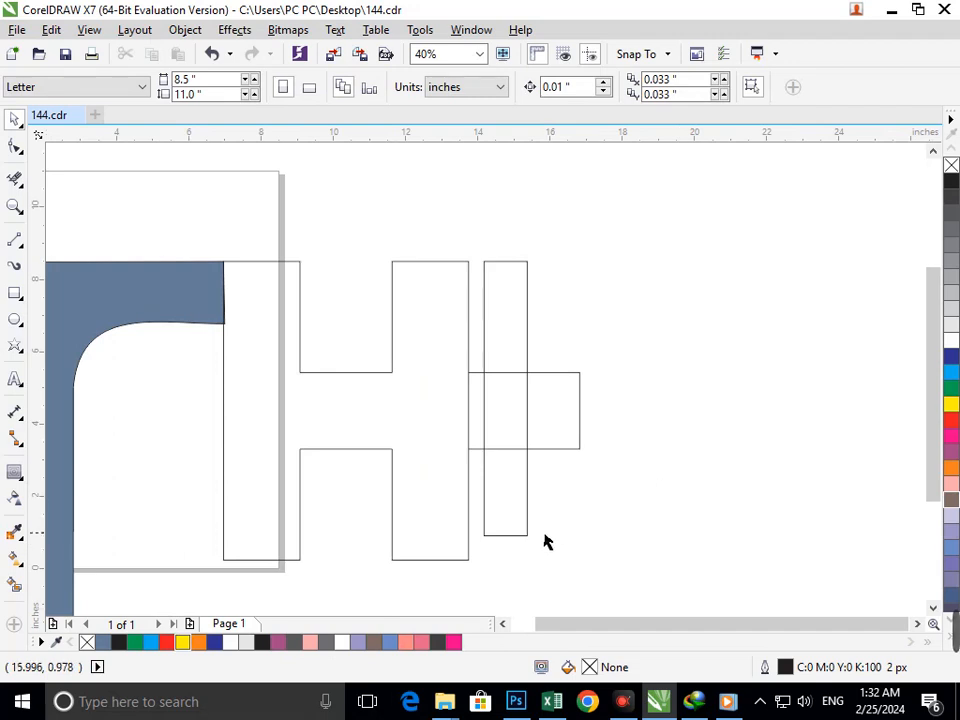
click(14, 295)
mouse_move(484, 261)
mouse_down()
mouse_move(690, 343)
mouse_move(671, 334)
mouse_up()
Extend the bar protruding right of the H outward by about 1.2 inches by moving its two end nodes
click(18, 150)
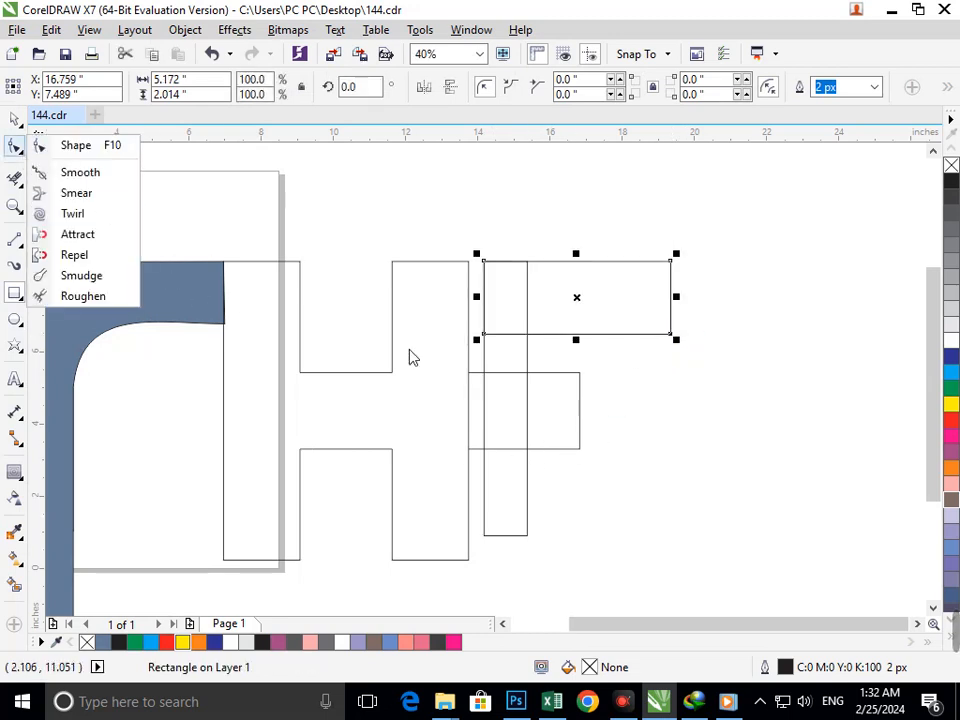
click(569, 433)
click(16, 148)
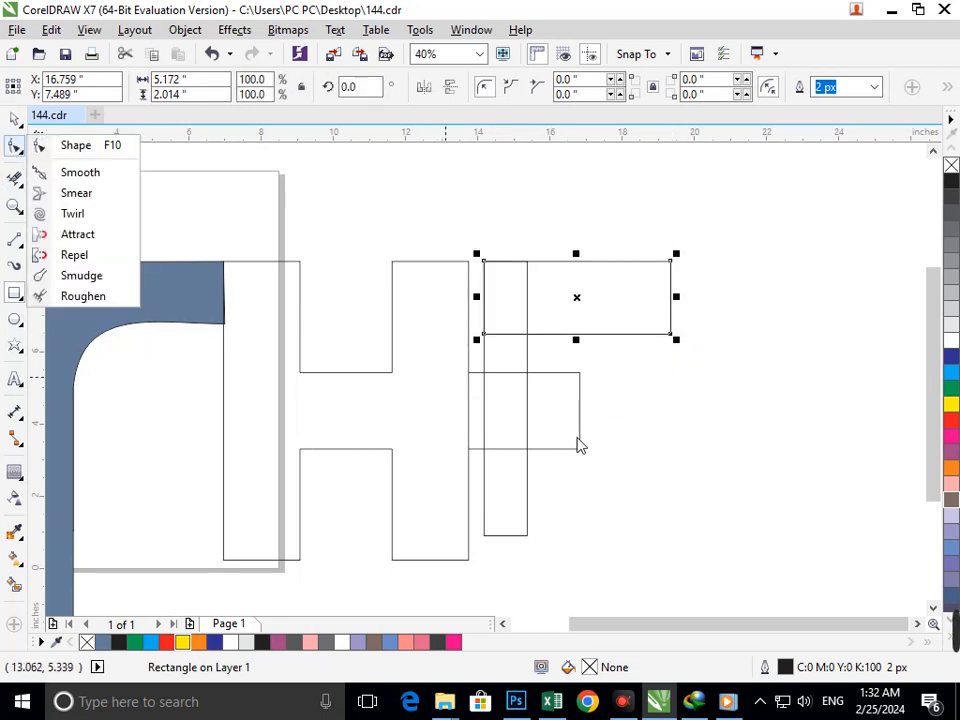
click(577, 440)
click(14, 146)
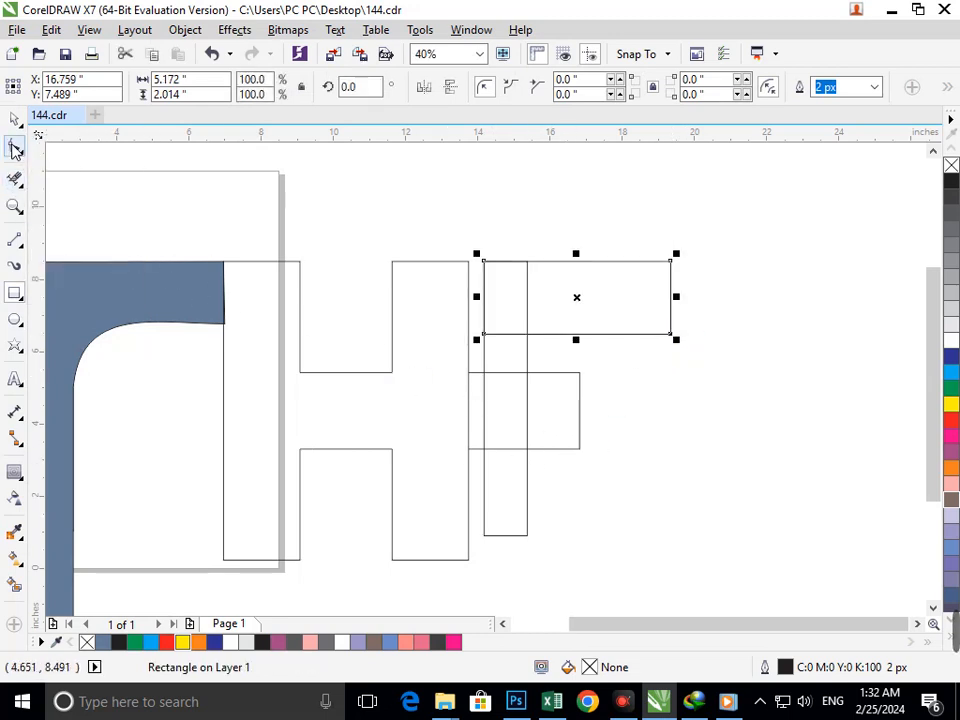
click(583, 449)
drag(584, 360, 621, 456)
click(615, 508)
scroll(590, 495, down, 3)
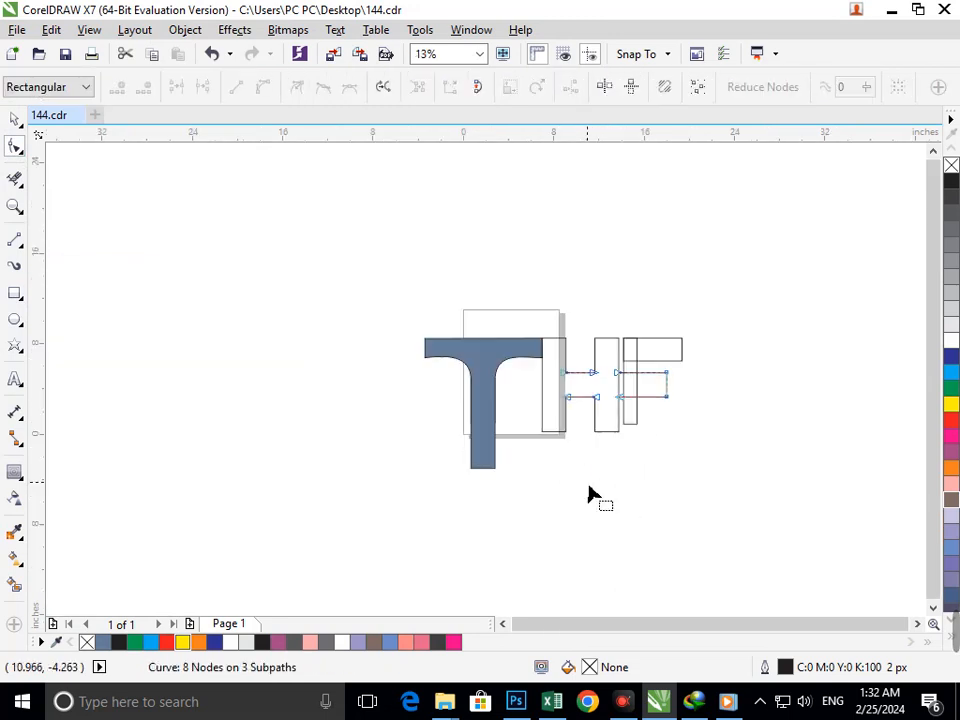
Move the protruding bar's two end nodes farther right, nearly in line with the end of the F's upper arm
scroll(720, 390, up, 3)
drag(551, 434, 453, 323)
drag(518, 420, 578, 435)
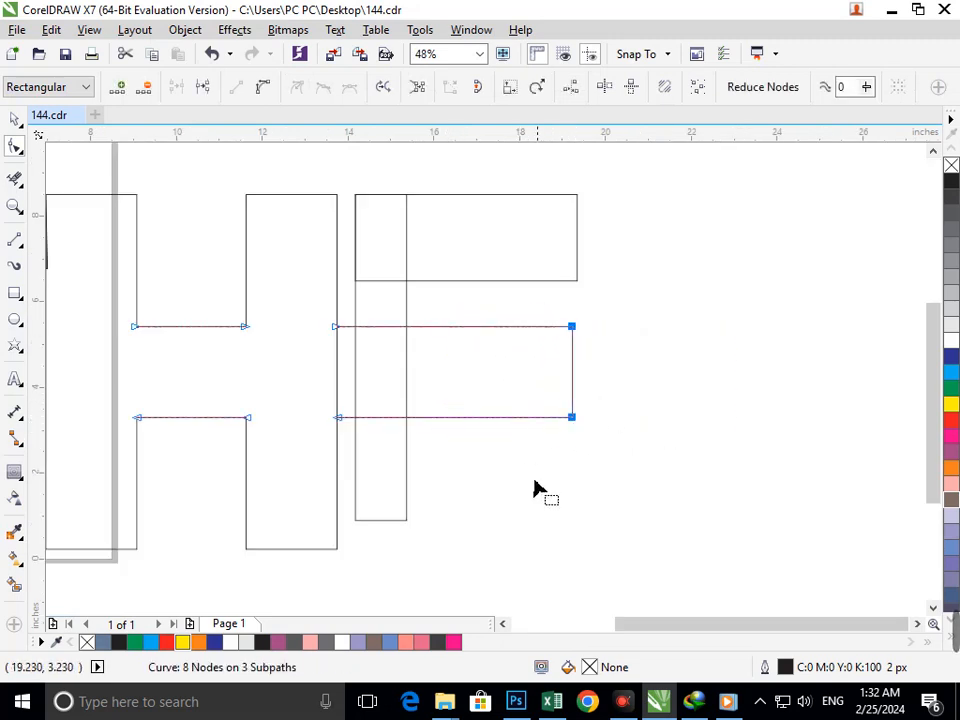
click(534, 481)
key(F3)
scroll(780, 400, up, 3)
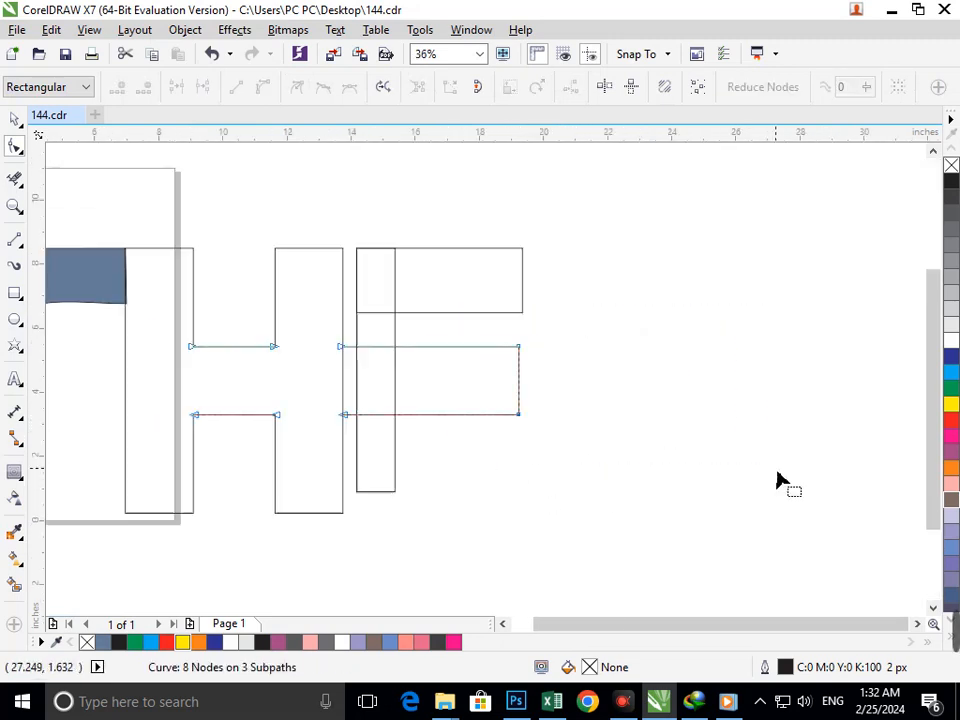
Widen the F's upright rectangle to about 1.7 inches by moving its right edge outward
click(16, 119)
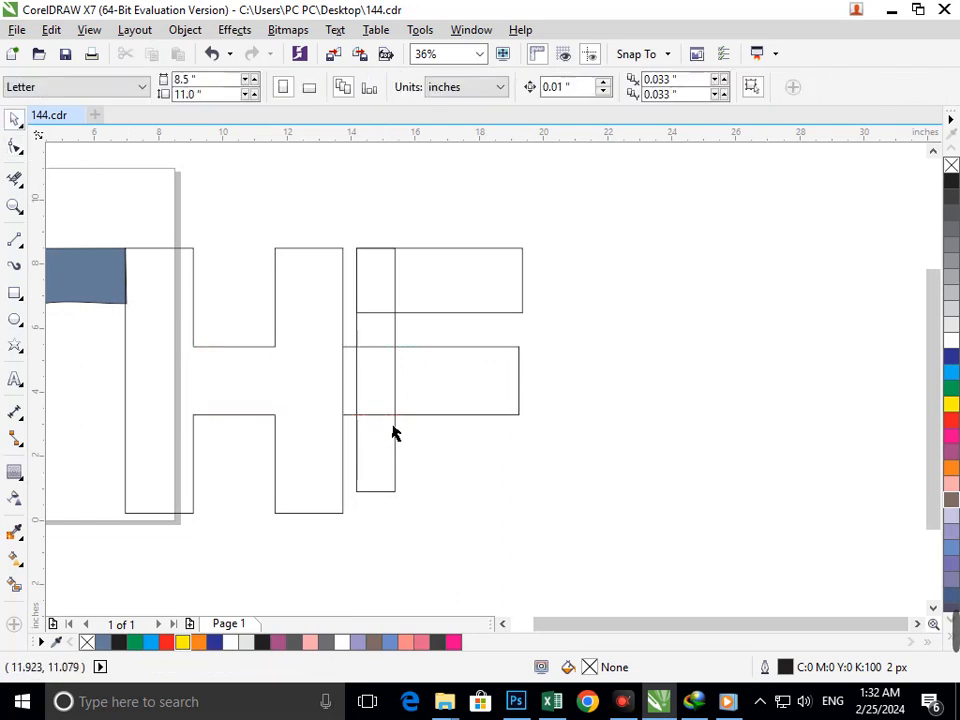
click(396, 453)
drag(401, 370, 429, 463)
click(145, 552)
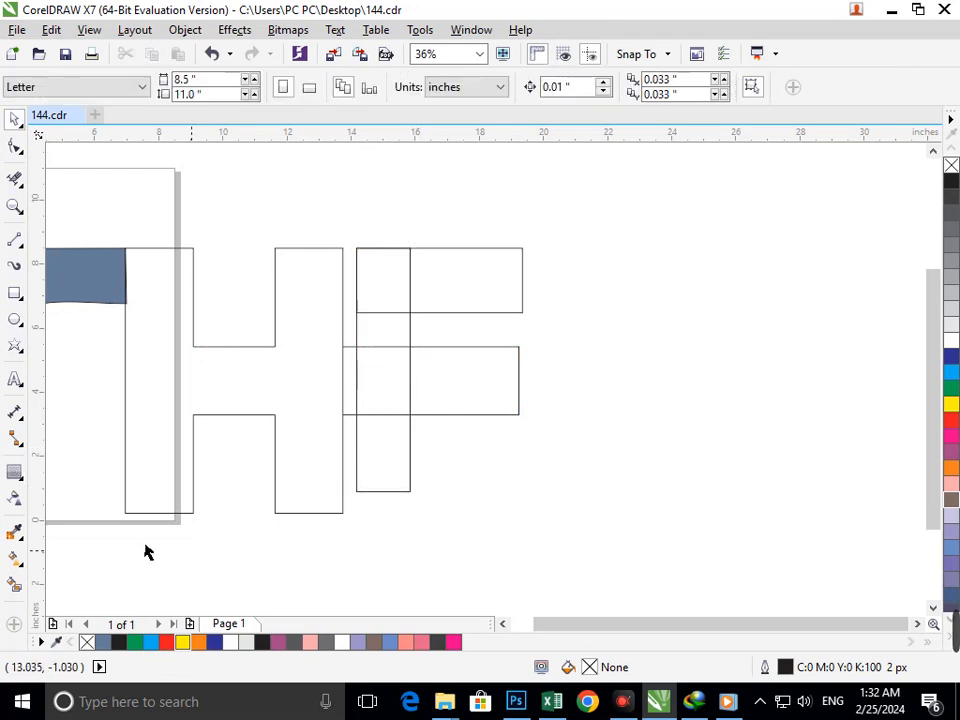
Remove the overlapping segments between the upright and the two arms with Virtual Segment Delete, forming a letter F
click(15, 178)
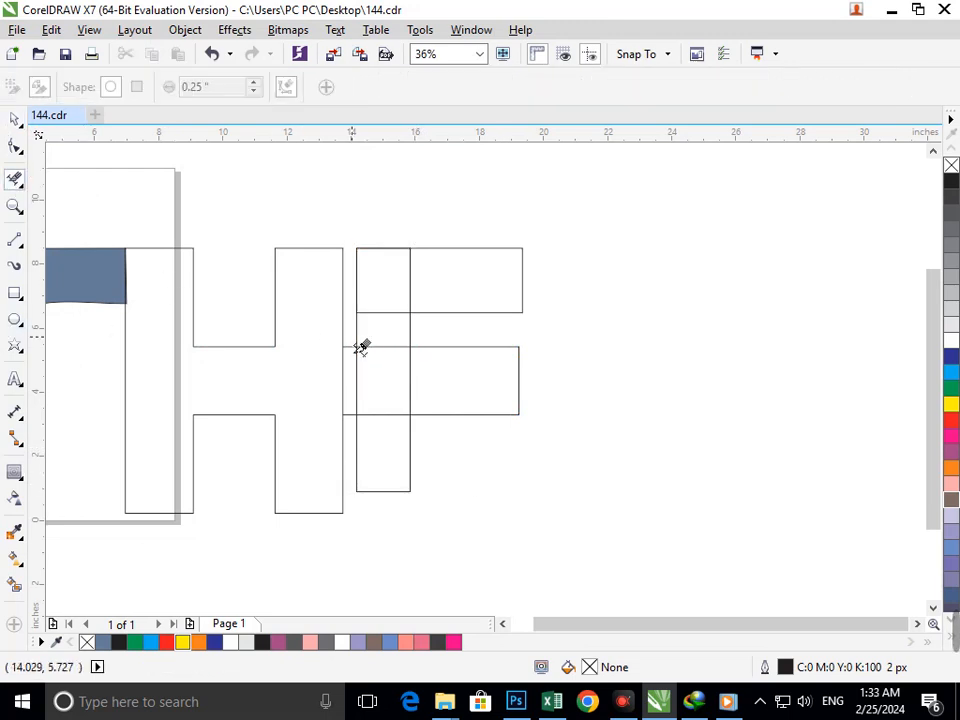
mouse_move(348, 404)
mouse_down()
mouse_move(348, 429)
mouse_move(389, 432)
mouse_up()
drag(388, 378, 447, 374)
mouse_move(390, 307)
mouse_down()
mouse_move(394, 298)
mouse_move(387, 344)
mouse_move(476, 448)
mouse_up()
scroll(485, 459, down, 3)
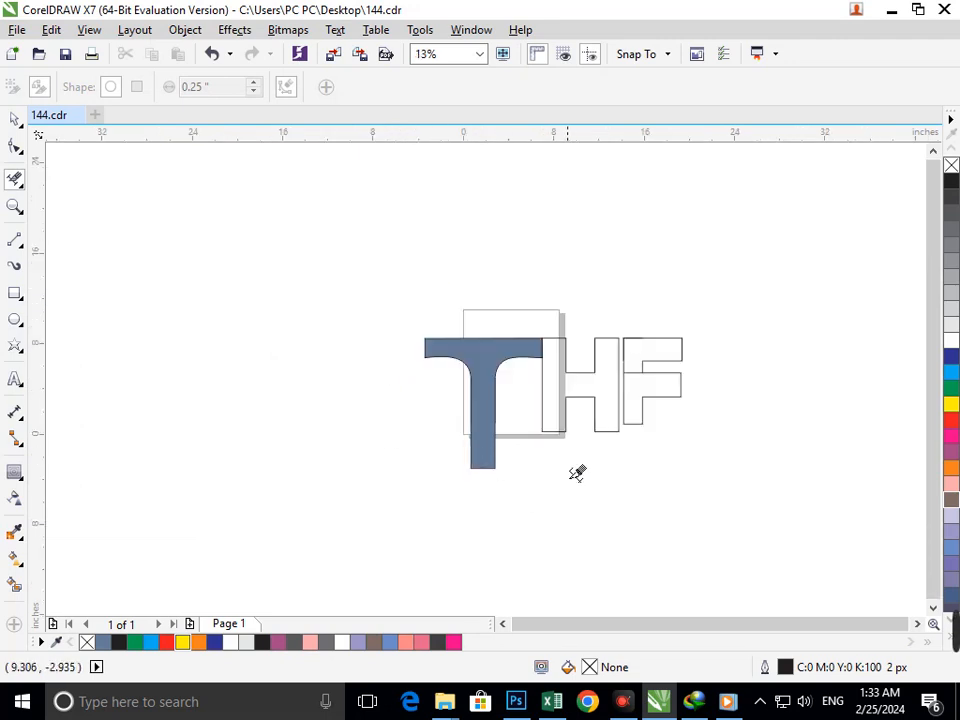
scroll(840, 538, up, 1)
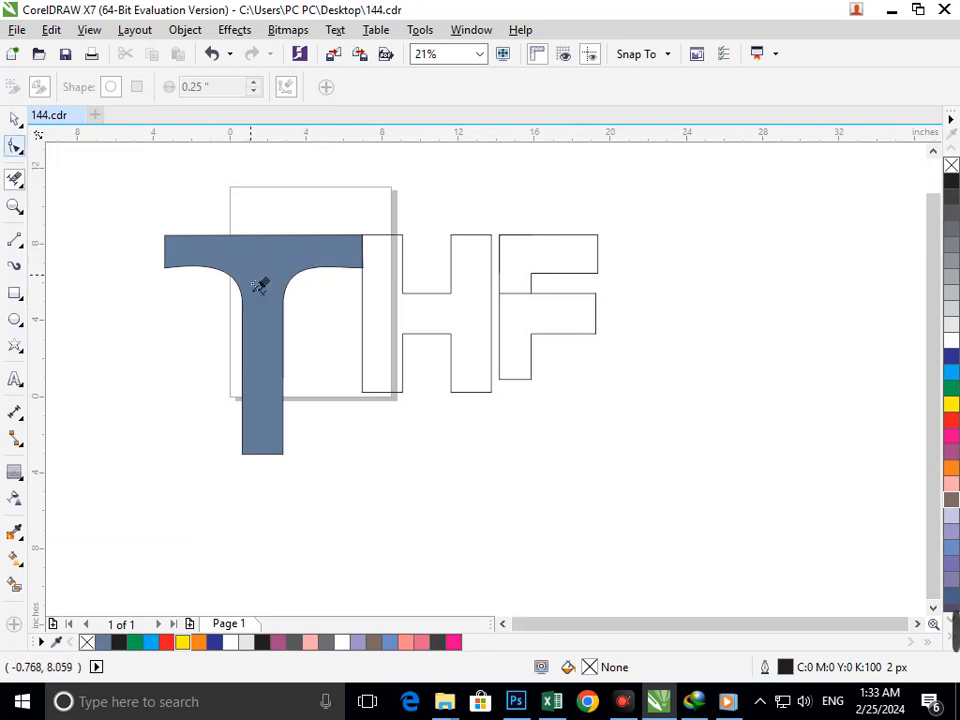
Smooth the blue-grey T's outline with the Smooth tool around the end of its crossbar and the curved joint
click(13, 146)
click(244, 305)
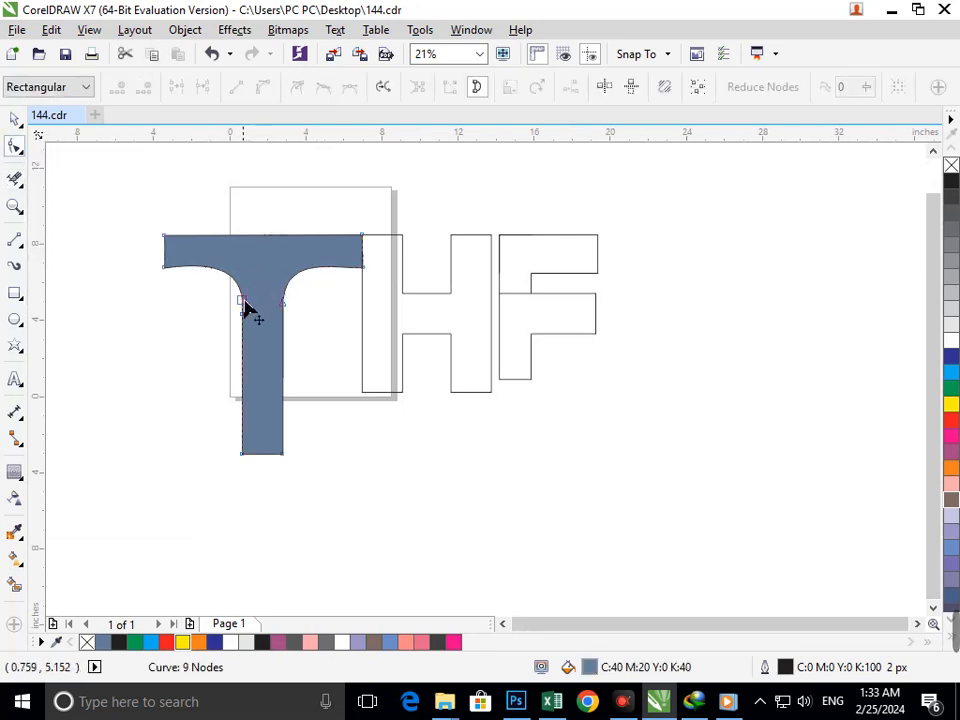
drag(143, 228, 373, 484)
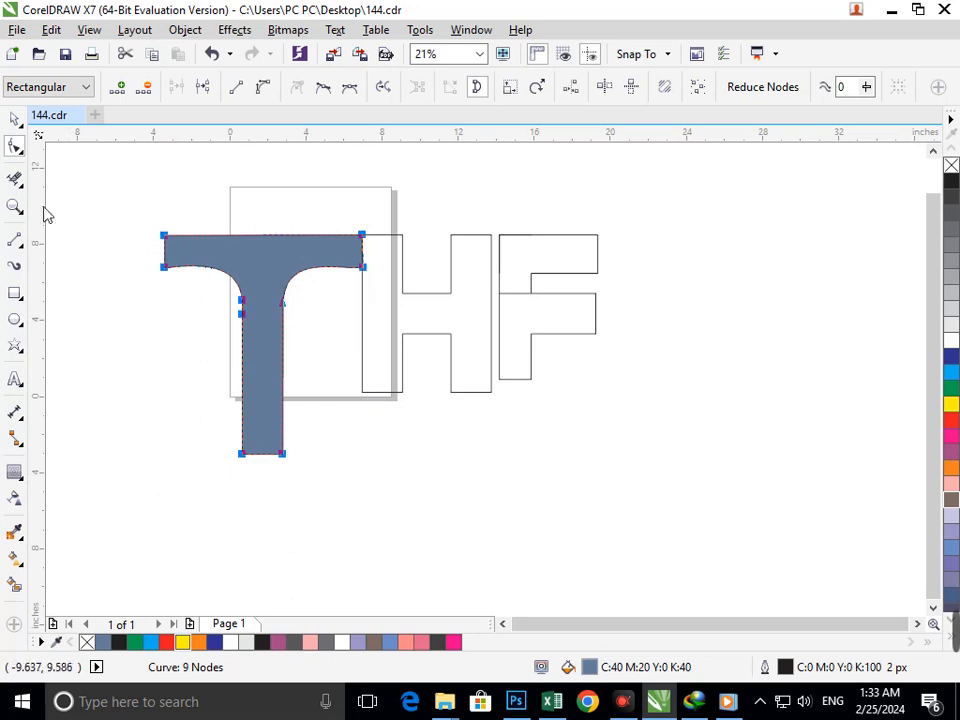
click(22, 154)
click(38, 172)
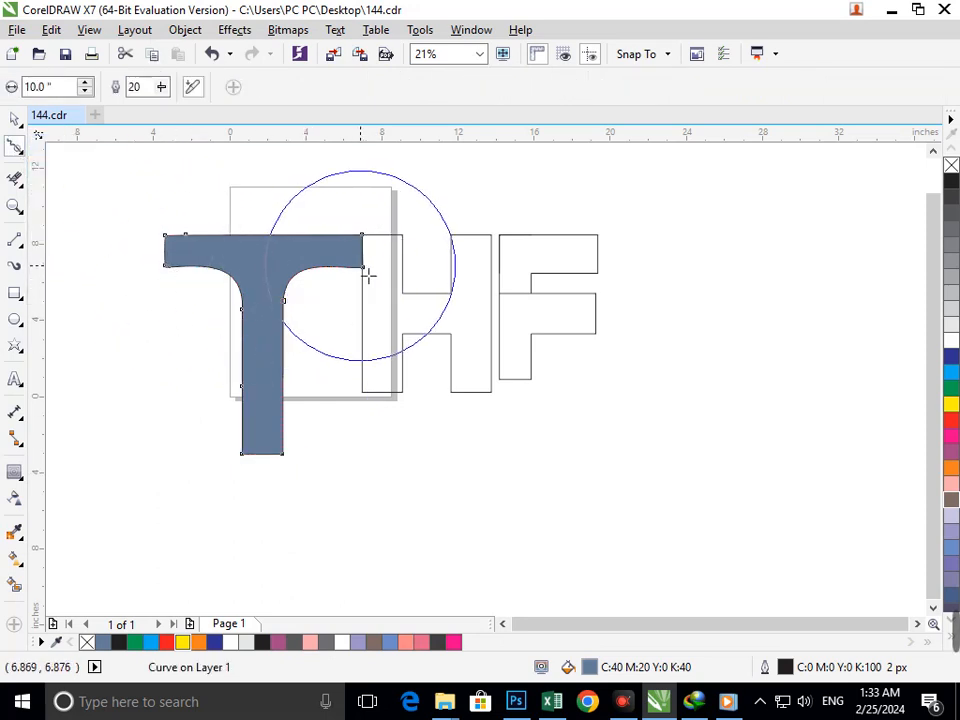
mouse_move(369, 275)
mouse_down()
mouse_move(341, 264)
mouse_move(311, 296)
mouse_up()
click(15, 119)
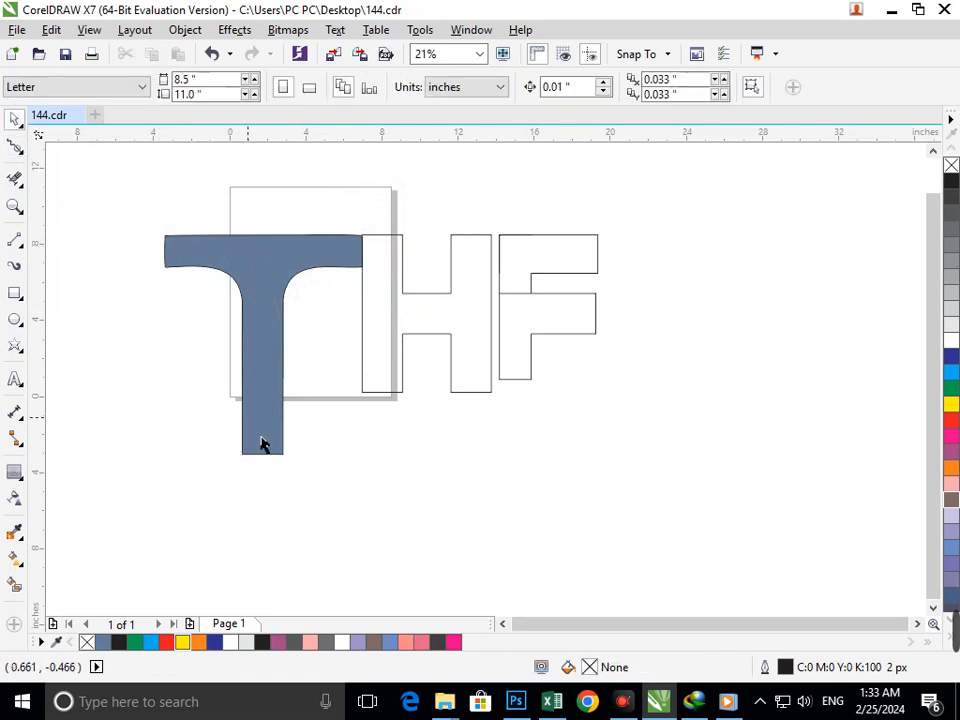
Try to shorten the F's upright from its lower end
click(523, 382)
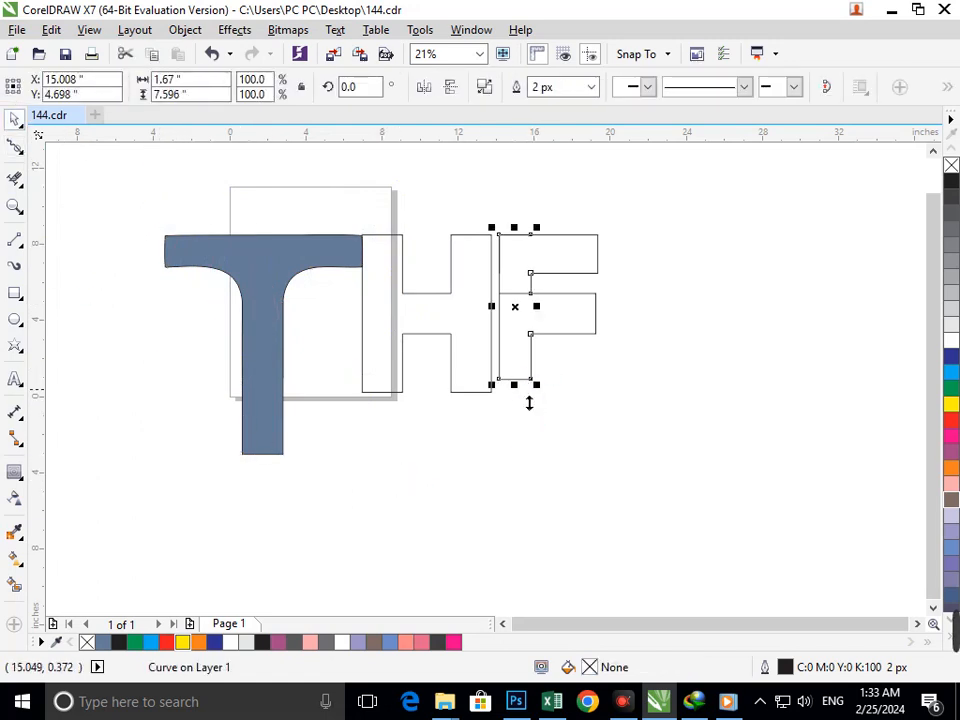
drag(529, 402, 534, 378)
key(ctrl+z)
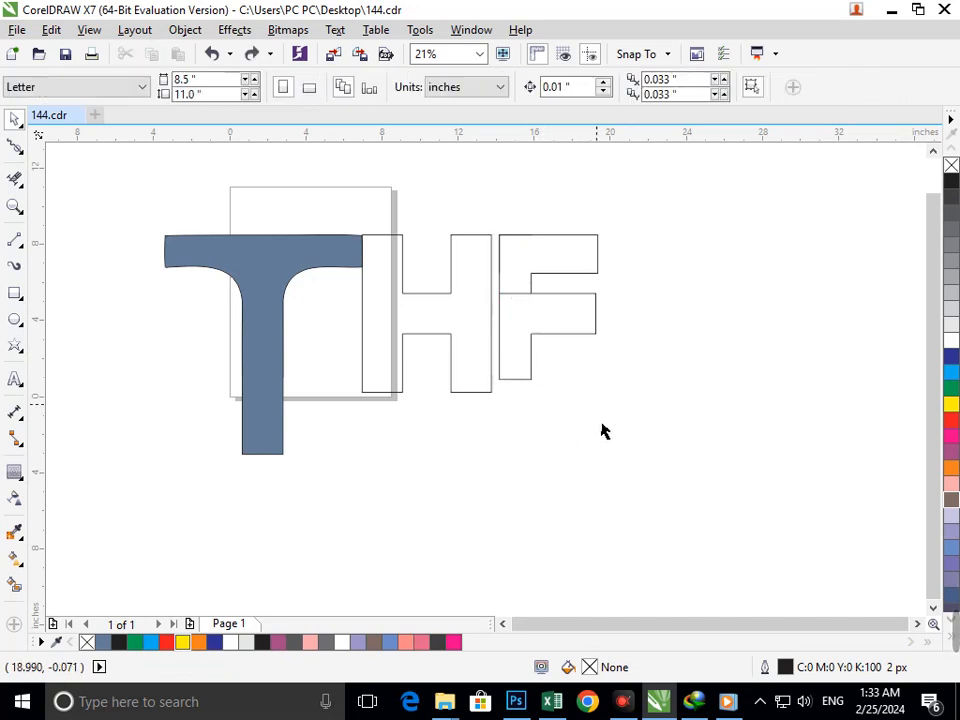
Try to move the F's upright outward, first alone and again together with the lower arm
drag(601, 423, 487, 287)
drag(523, 382, 579, 399)
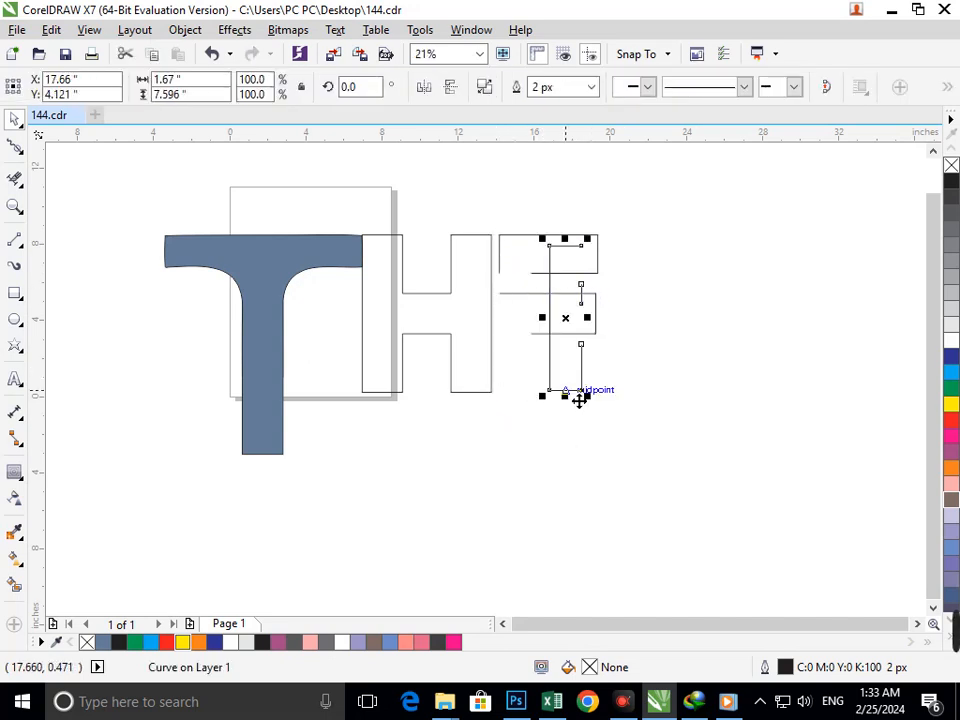
key(ctrl+z)
shift+click(585, 335)
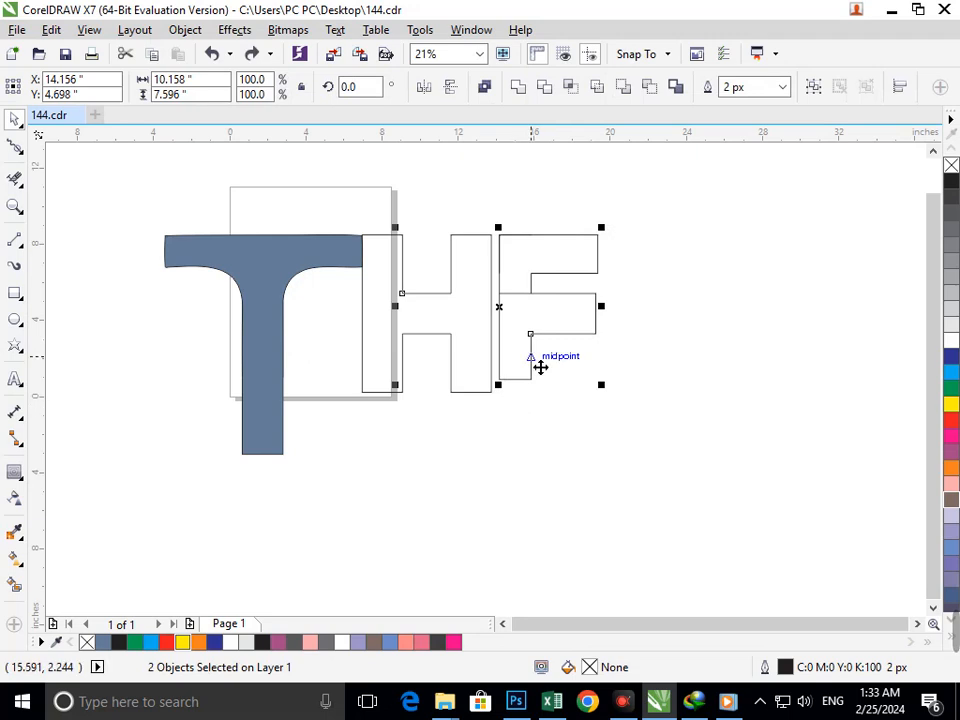
drag(540, 366, 648, 363)
key(ctrl+z)
click(582, 433)
Try to select the F's pieces by area and move them together away from the H
drag(678, 212, 491, 450)
click(185, 30)
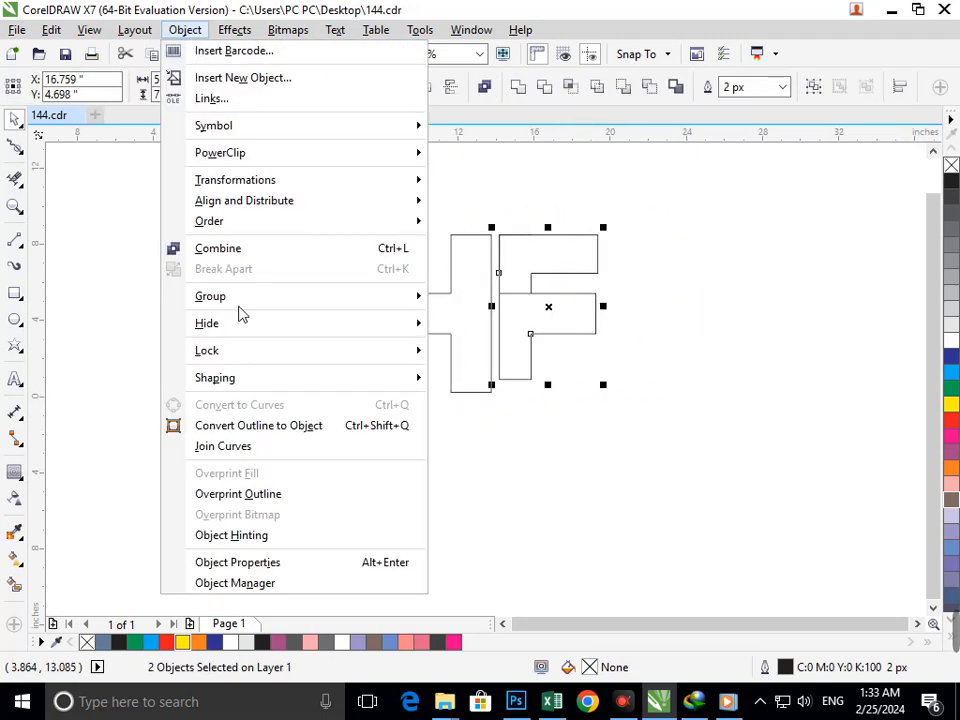
click(542, 409)
drag(539, 335, 636, 364)
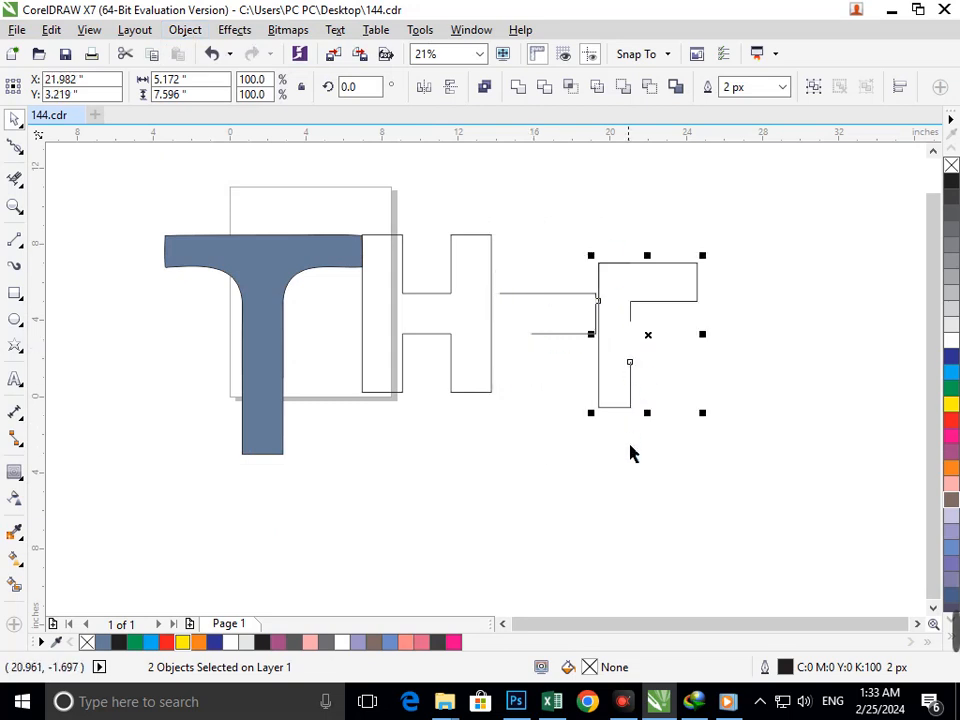
key(ctrl+z)
drag(643, 466, 494, 214)
drag(556, 320, 858, 351)
key(ctrl+z)
Break apart the single curve that holds both the H's crossbar and the F's lower arm
drag(592, 315, 663, 337)
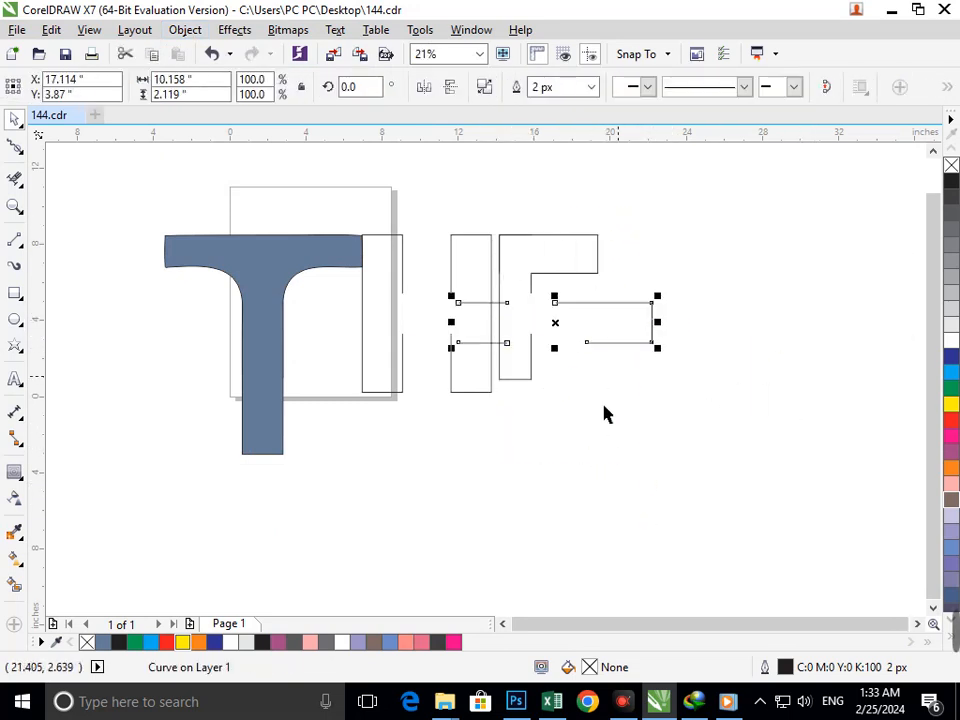
key(ctrl+z)
click(185, 30)
click(238, 270)
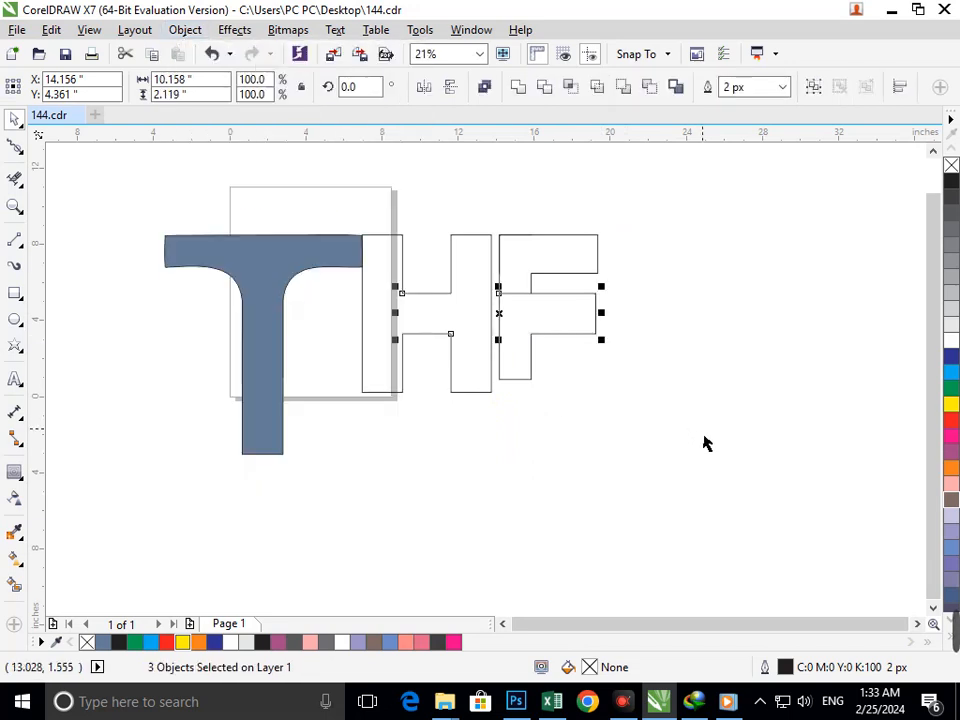
Shorten all three pieces of the F together by raising their lower edge about 1 inch
drag(666, 454, 495, 220)
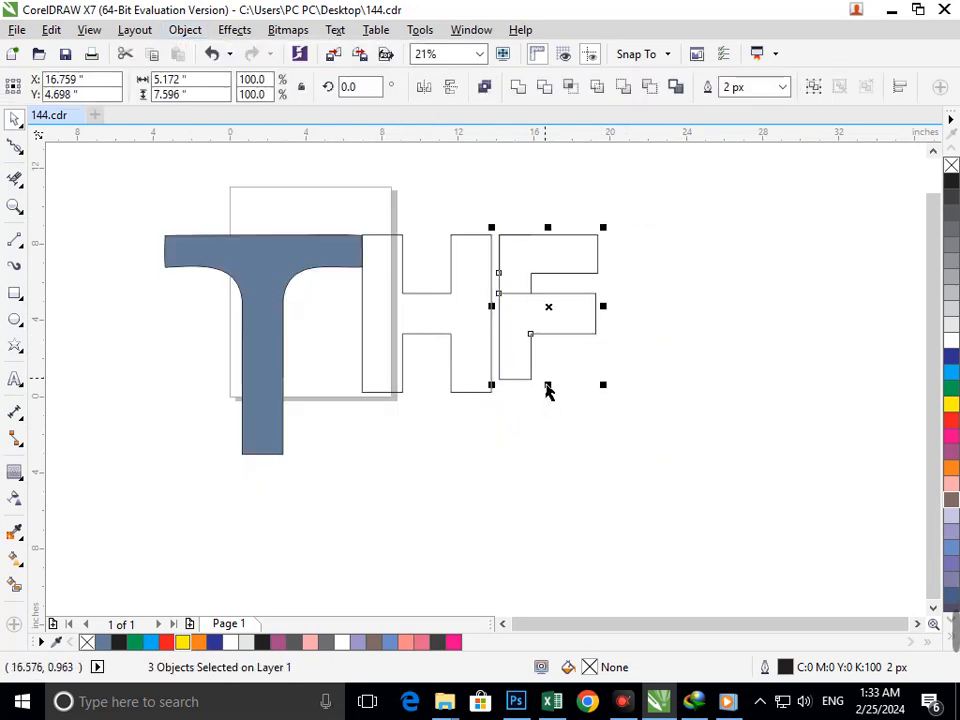
drag(548, 385, 559, 362)
click(575, 427)
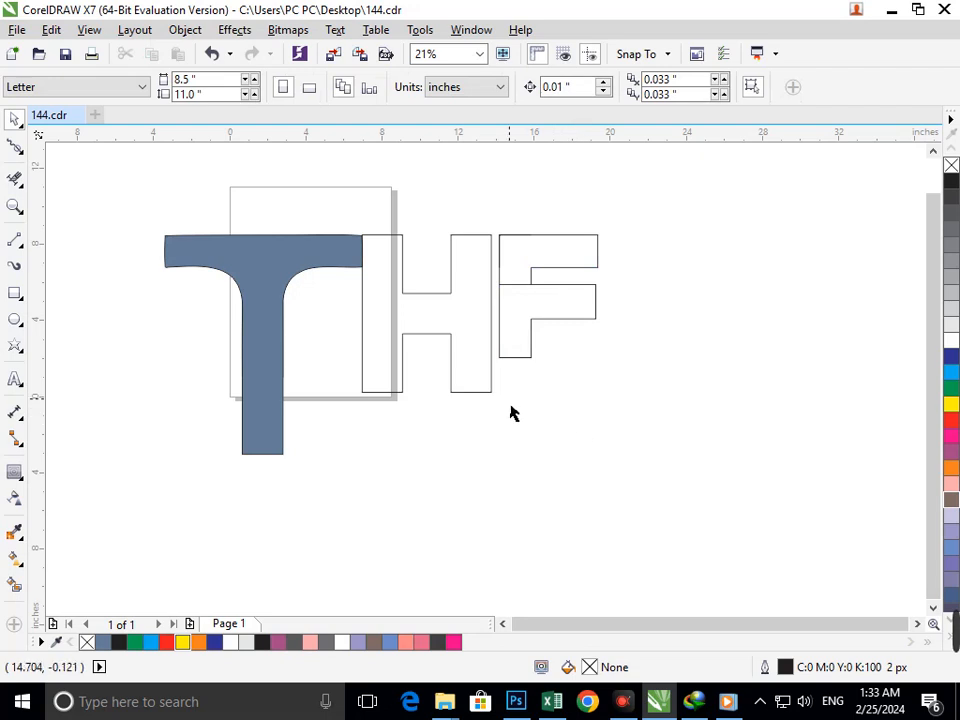
Fill the H and the lower part of the F with blue-grey using Smart Fill
scroll(625, 392, down, 2)
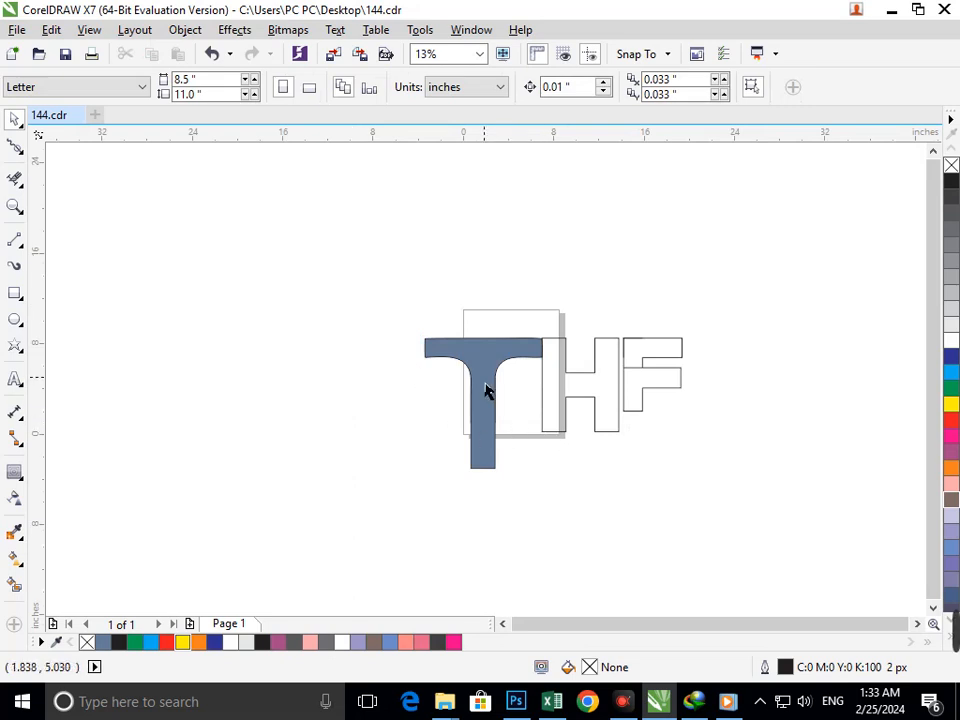
scroll(590, 423, down, 5)
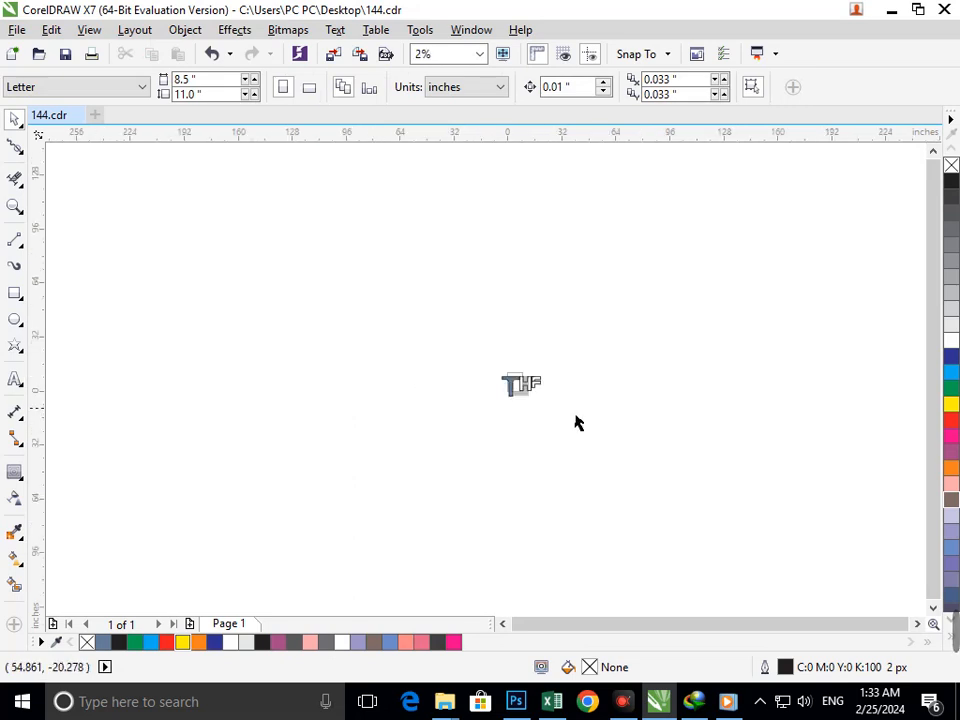
scroll(610, 435, up, 4)
scroll(129, 180, up, 2)
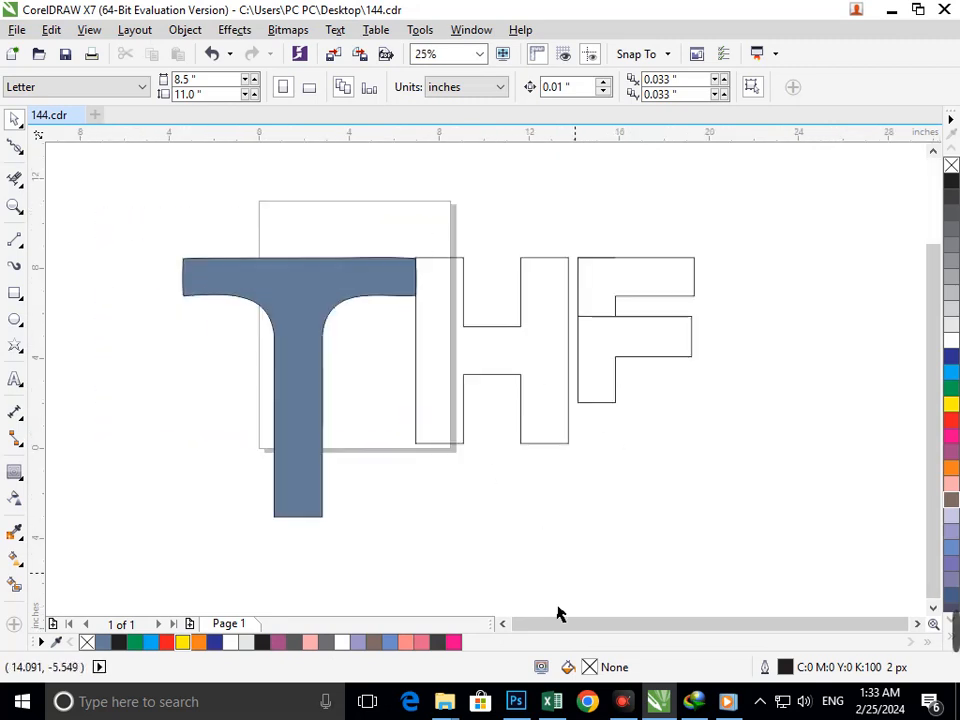
click(14, 585)
click(437, 420)
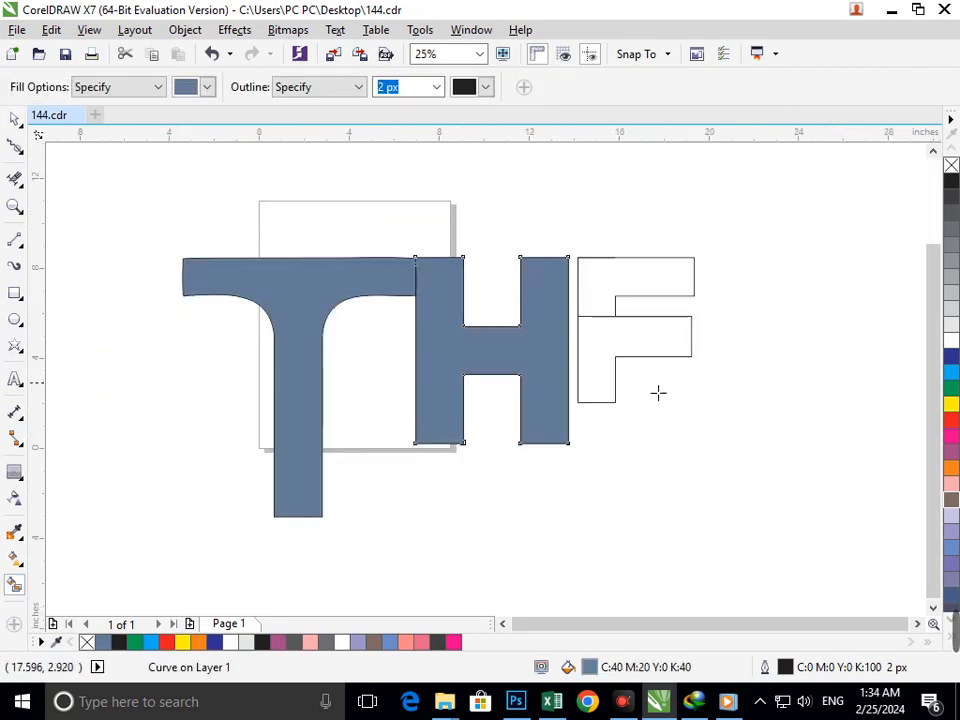
click(658, 392)
Smart-fill the F's upper part and colour it cyan, and colour the F's lower part green
click(645, 276)
click(951, 367)
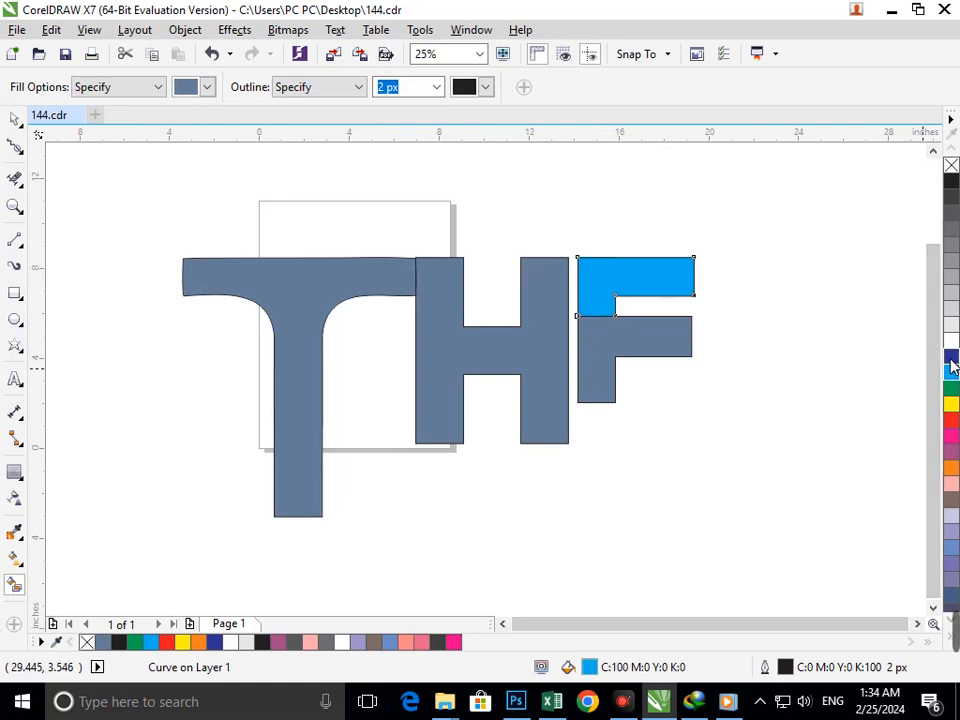
click(655, 355)
click(951, 388)
Smart-fill the H and the F's lower part again, colouring the H dark blue and the lower part red
click(540, 379)
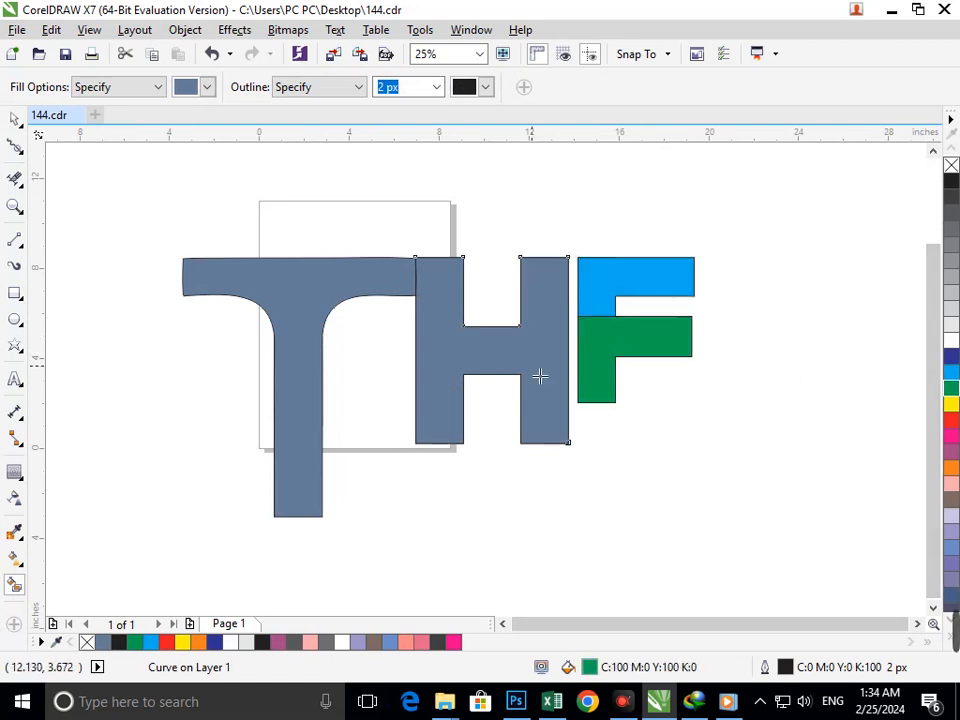
click(590, 369)
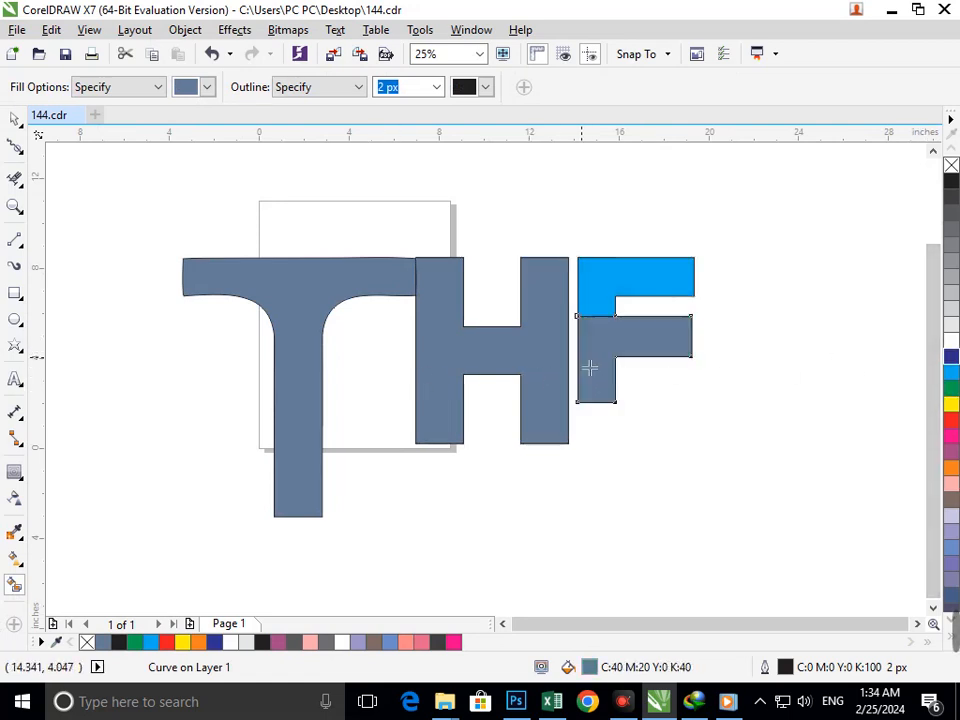
click(951, 356)
click(600, 375)
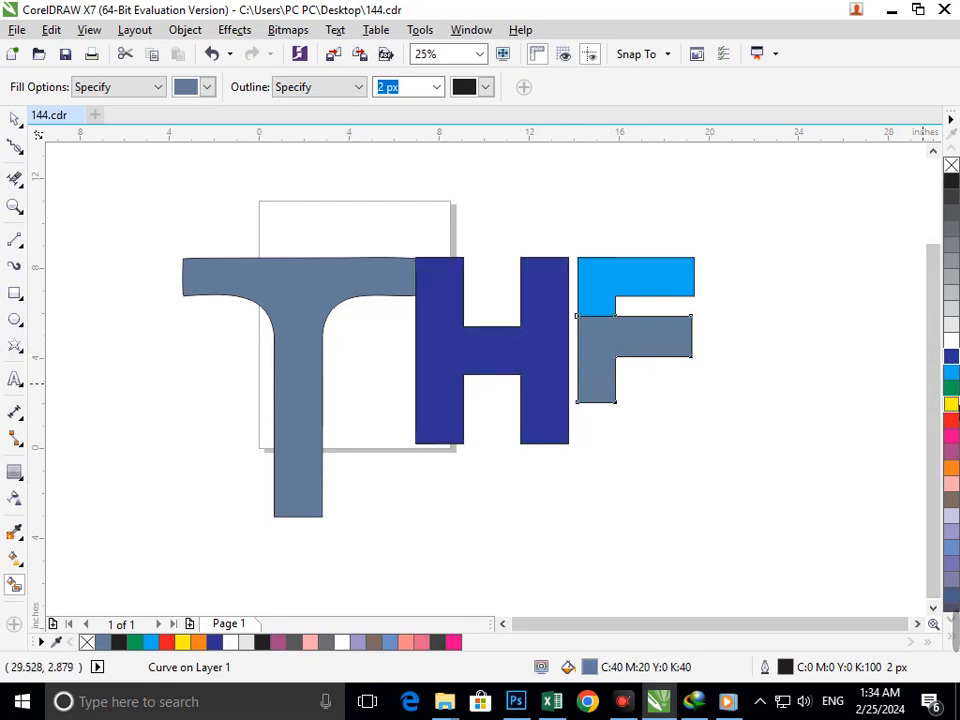
click(951, 422)
Smart-fill the T and colour it purple (C:20 M:80 Y:0 K:20)
scroll(333, 307, down, 1)
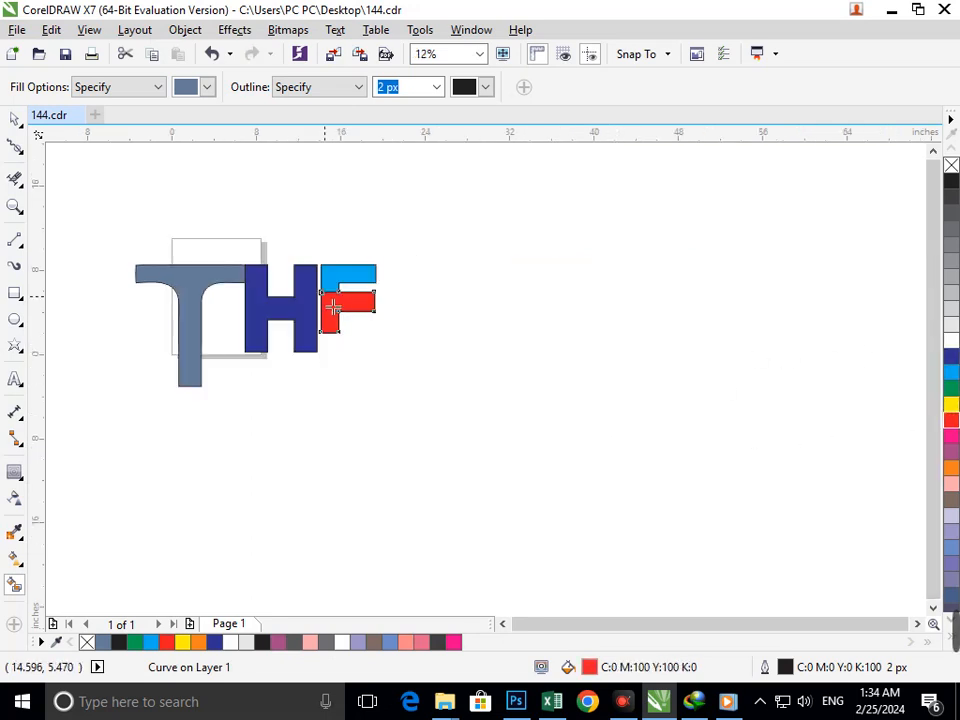
click(200, 368)
click(951, 452)
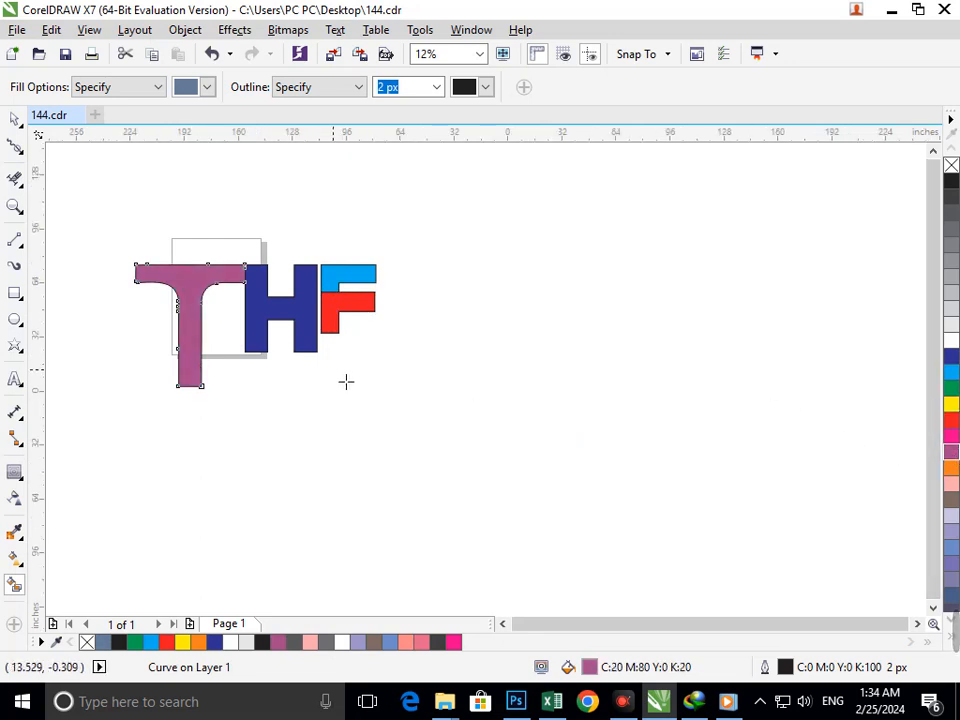
scroll(540, 395, down, 3)
scroll(467, 375, up, 3)
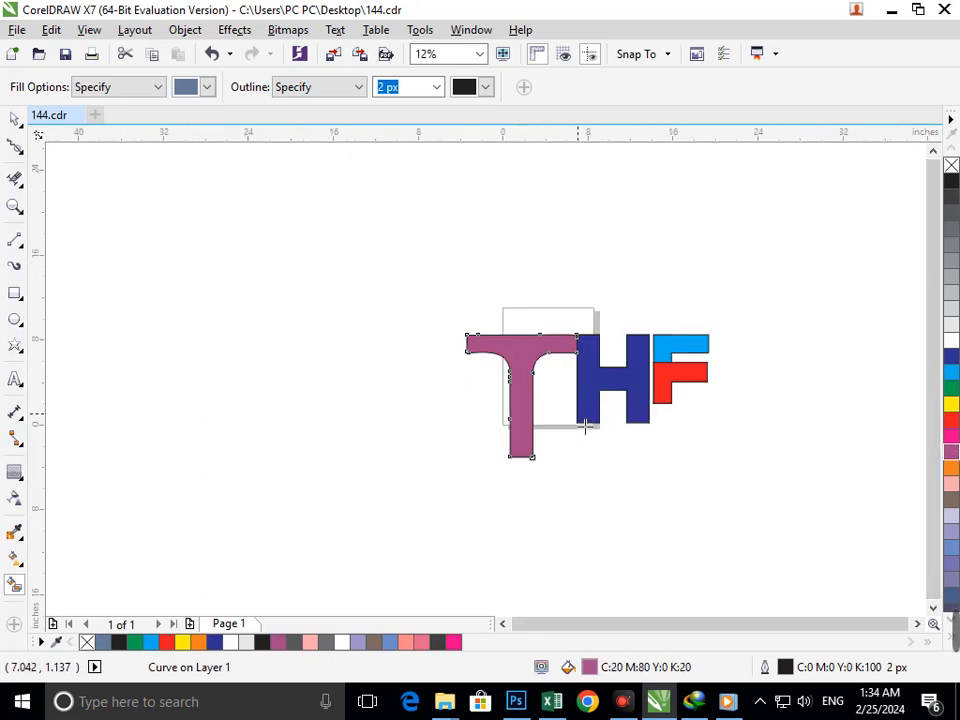
Separate the purple T from the H by about 1 inch and delete the leftover shape at its old position
click(14, 118)
click(766, 477)
click(538, 380)
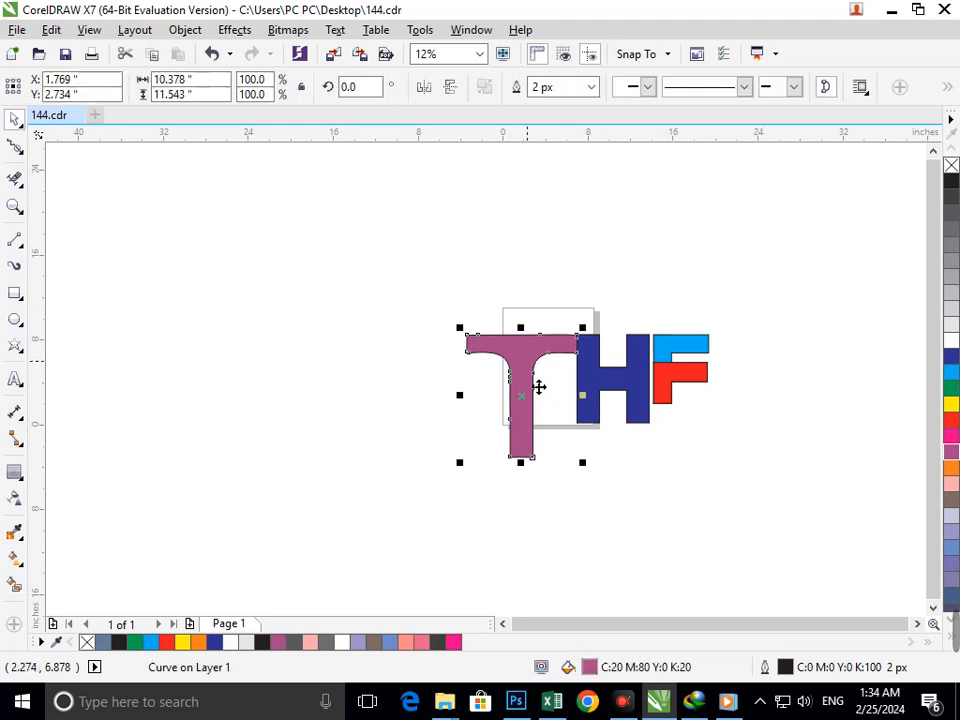
drag(542, 435, 534, 485)
click(568, 478)
key(Delete)
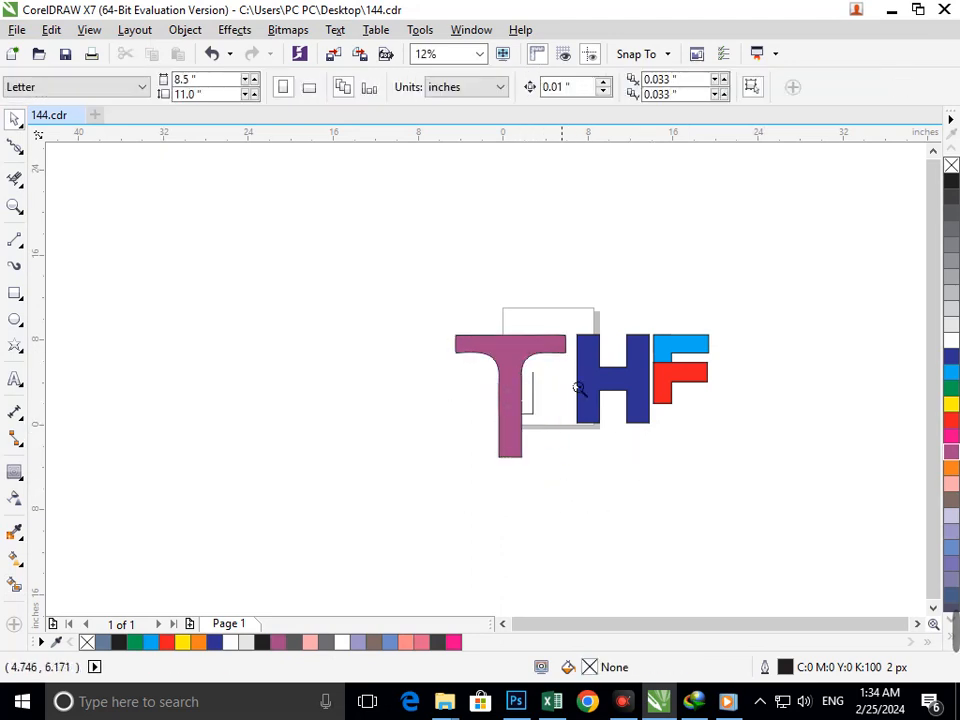
Delete the stray line fragment beside the T's stem
scroll(508, 386, down, 3)
scroll(555, 388, up, 3)
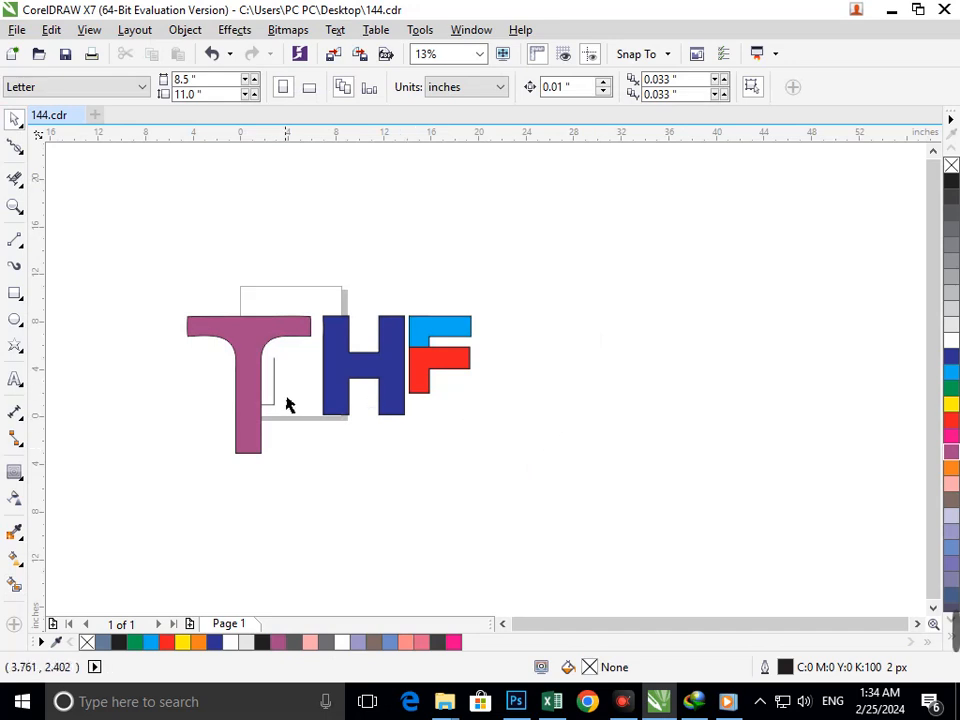
drag(267, 404, 312, 464)
key(Delete)
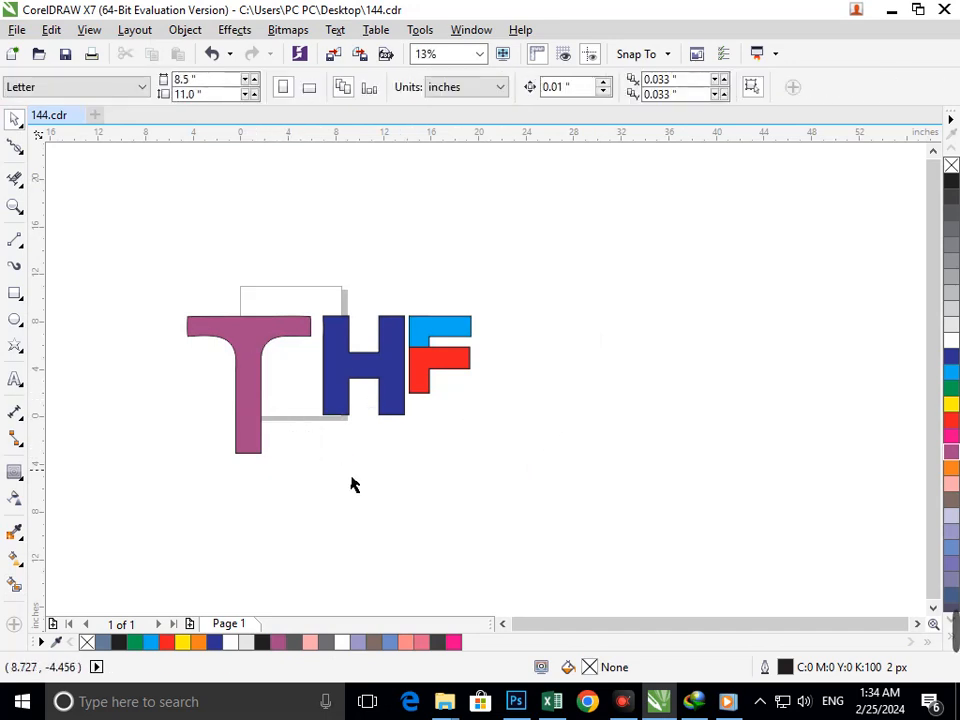
scroll(351, 485, down, 3)
scroll(500, 400, up, 3)
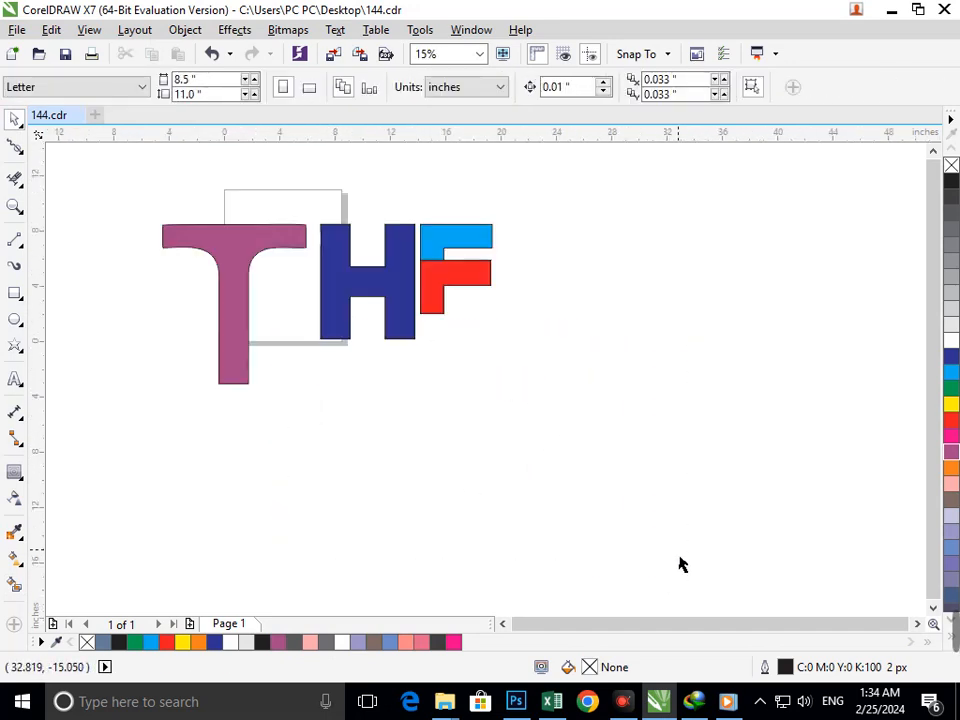